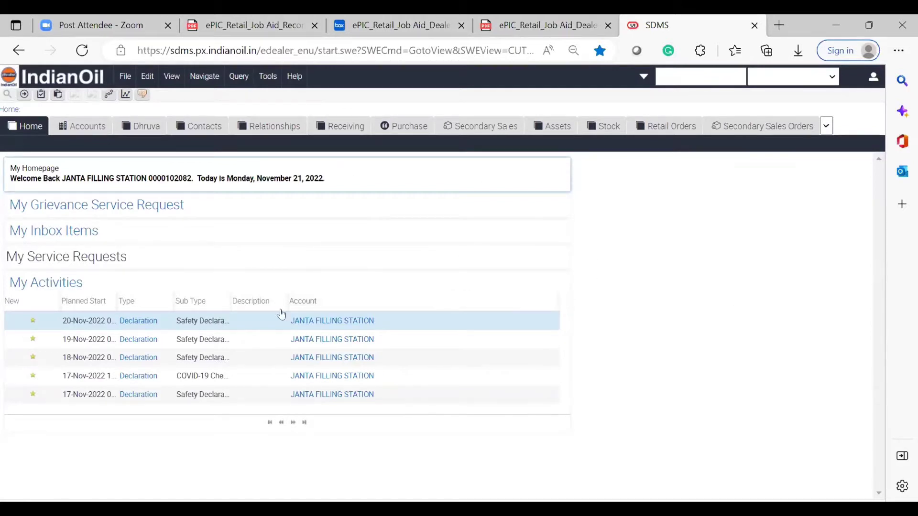
Change the active position to Partner in the user profile settings, widening the Organization column to read the full names
{"action": "left_click", "coordinate": [871, 82]}
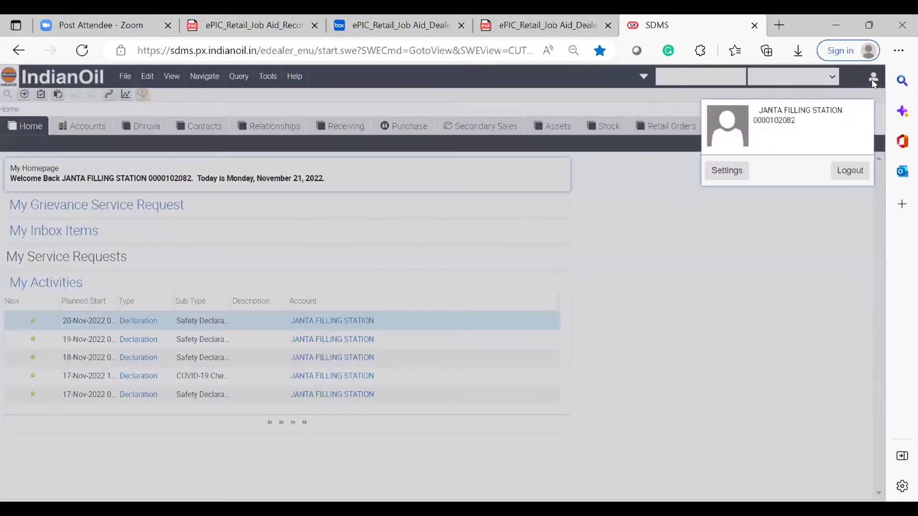
{"action": "left_click", "coordinate": [717, 173]}
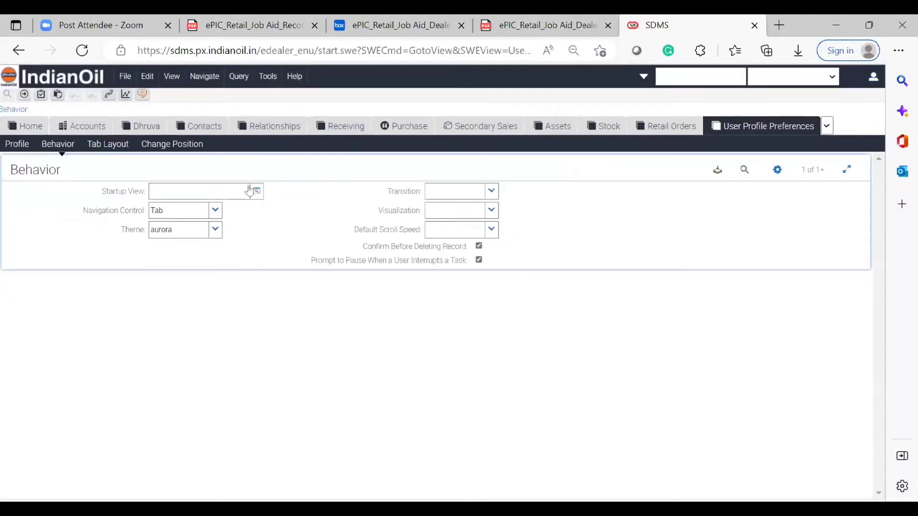
{"action": "left_click", "coordinate": [172, 145]}
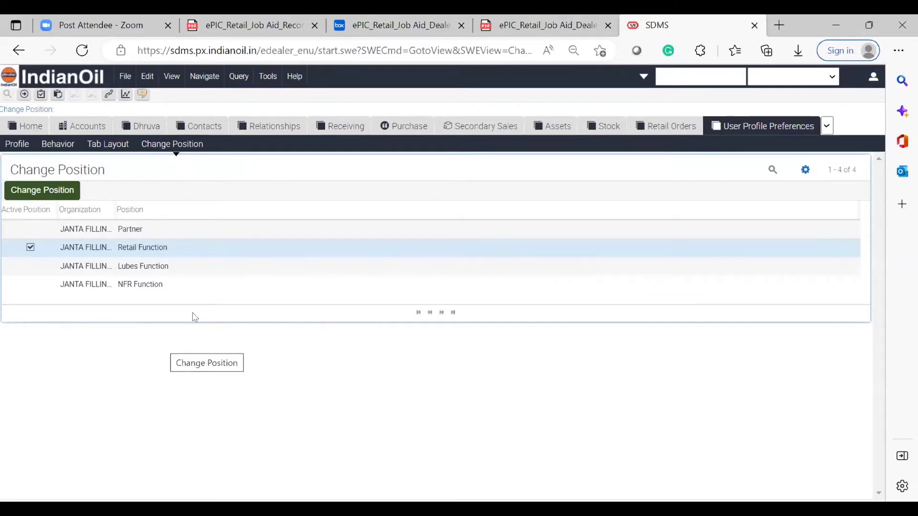
{"action": "left_click_drag", "start_coordinate": [113, 209], "coordinate": [182, 209]}
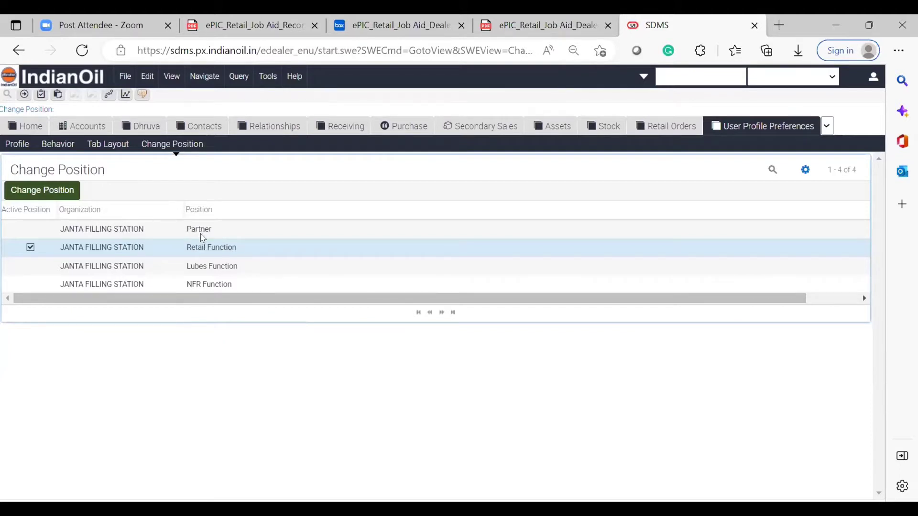
{"action": "left_click", "coordinate": [202, 234]}
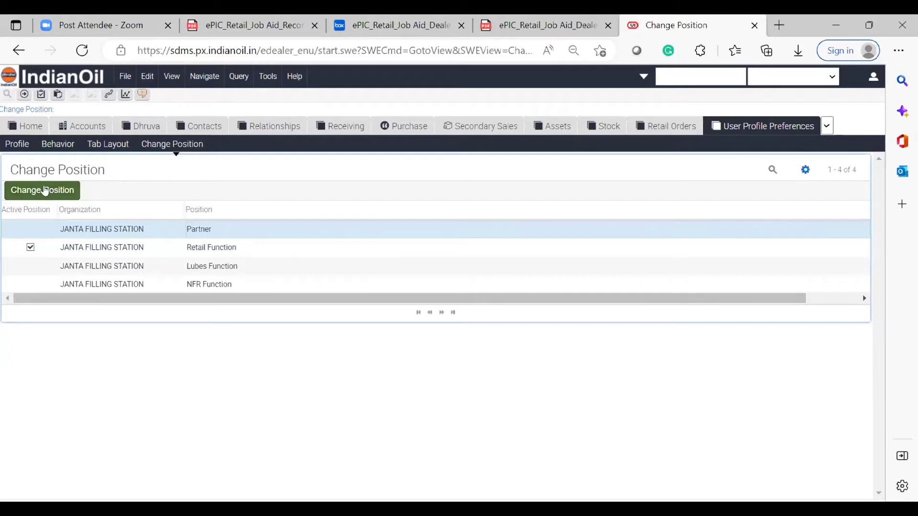
{"action": "left_click", "coordinate": [38, 190]}
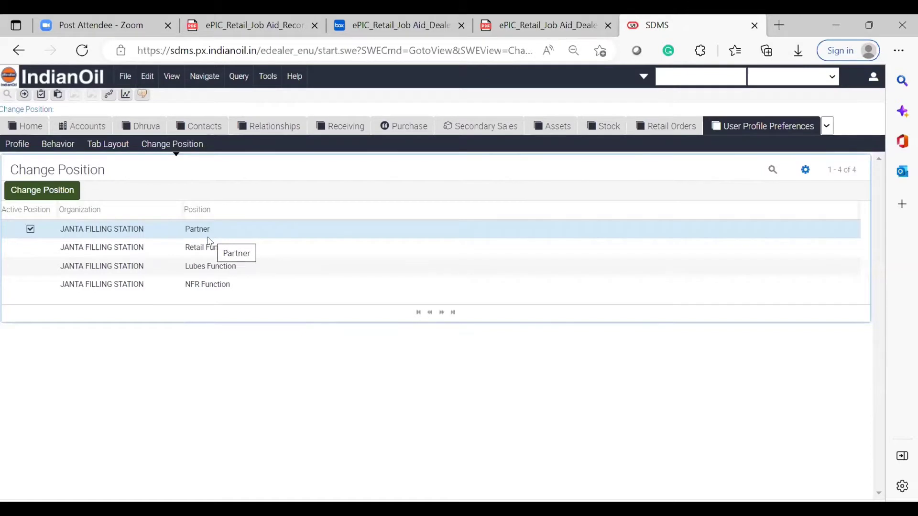
Make Retail Function the active position in the position list
{"action": "left_click", "coordinate": [197, 247]}
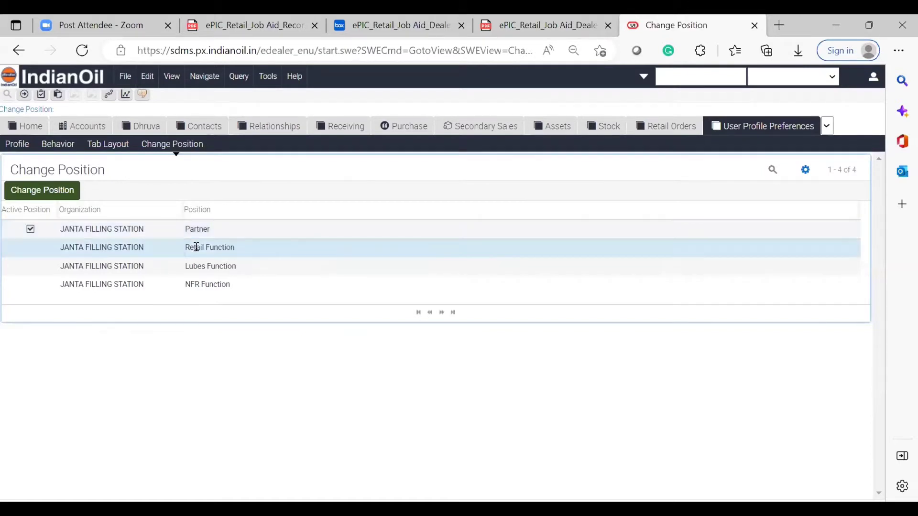
{"action": "left_click", "coordinate": [35, 192]}
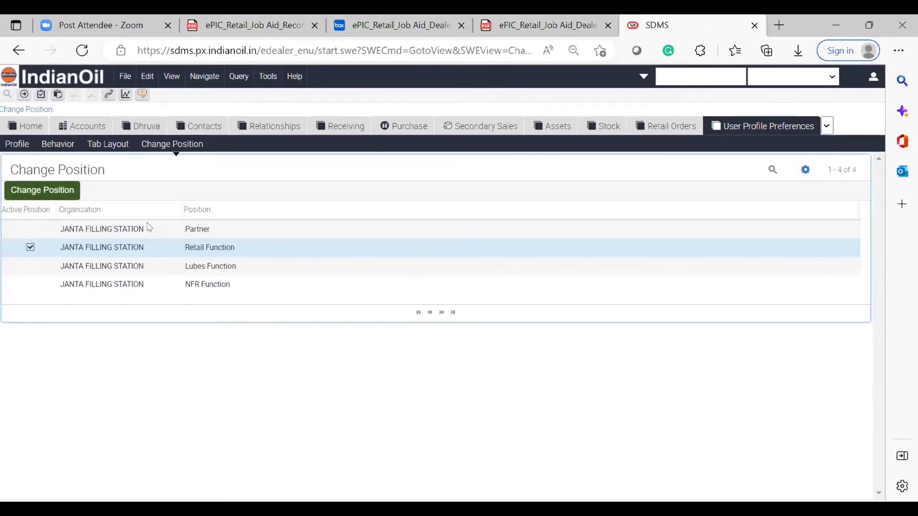
Open the Subsidy/Claims records and widen the Status and Subsidy Items columns of the subsidy list
{"action": "left_click", "coordinate": [487, 126]}
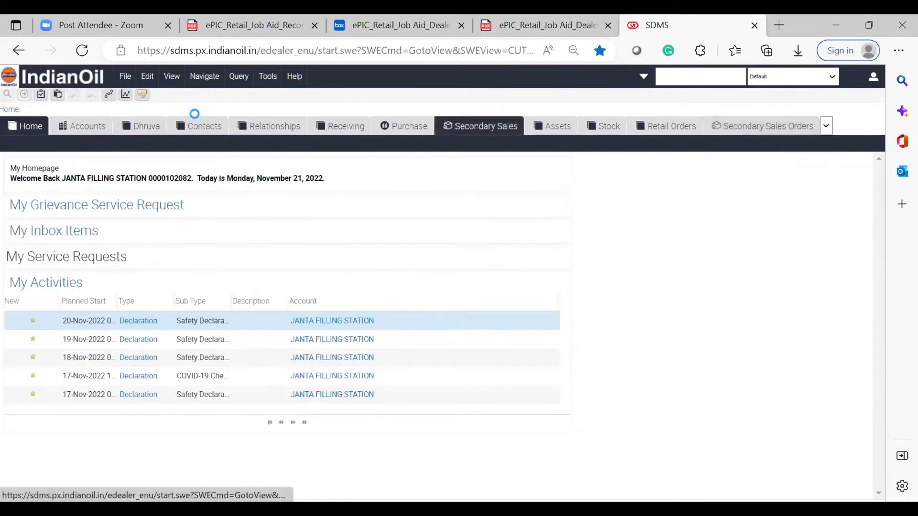
{"action": "left_click", "coordinate": [826, 125]}
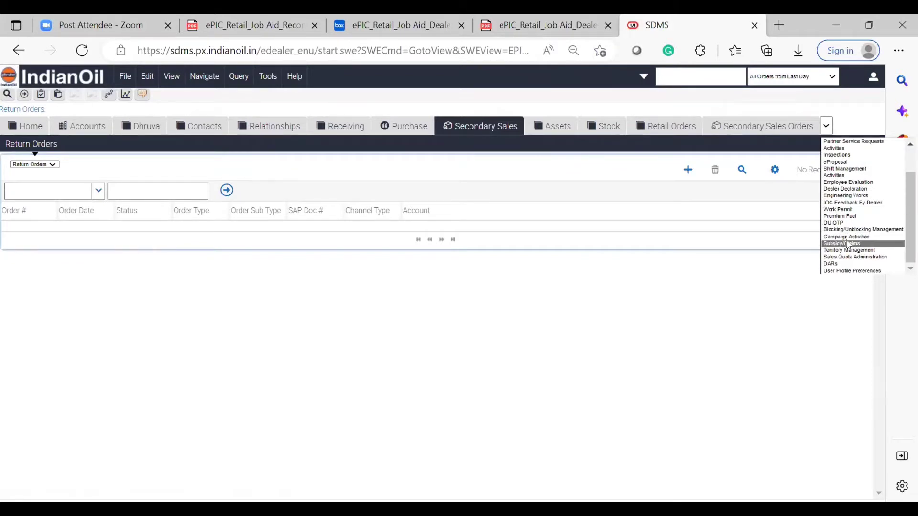
{"action": "left_click", "coordinate": [848, 244]}
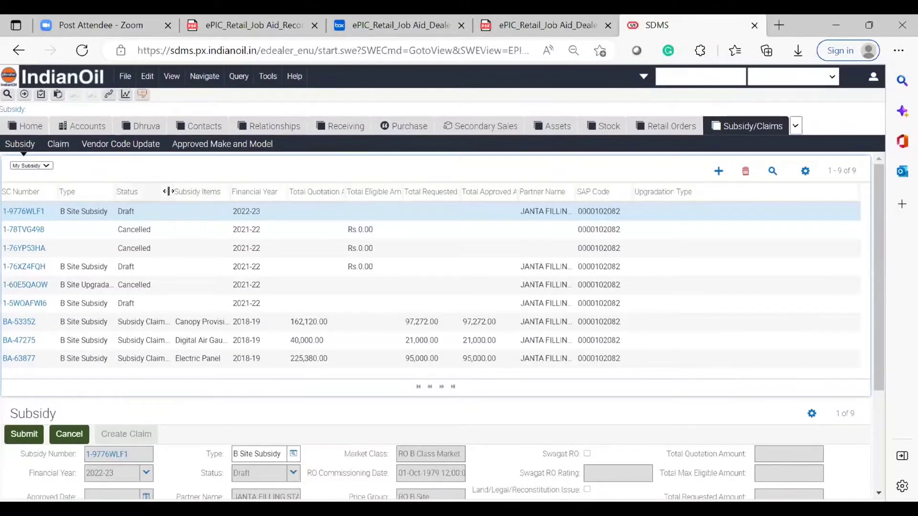
{"action": "left_click_drag", "start_coordinate": [168, 191], "coordinate": [204, 189]}
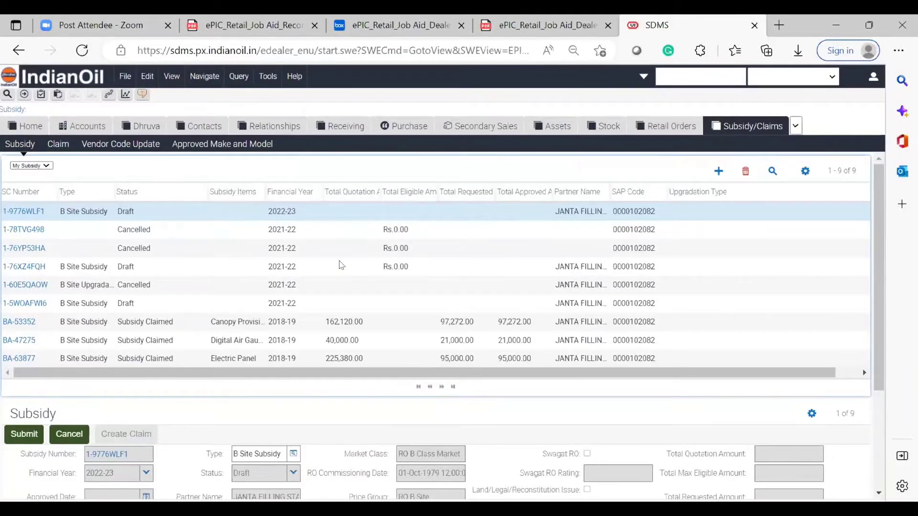
{"action": "left_click_drag", "start_coordinate": [263, 191], "coordinate": [303, 192]}
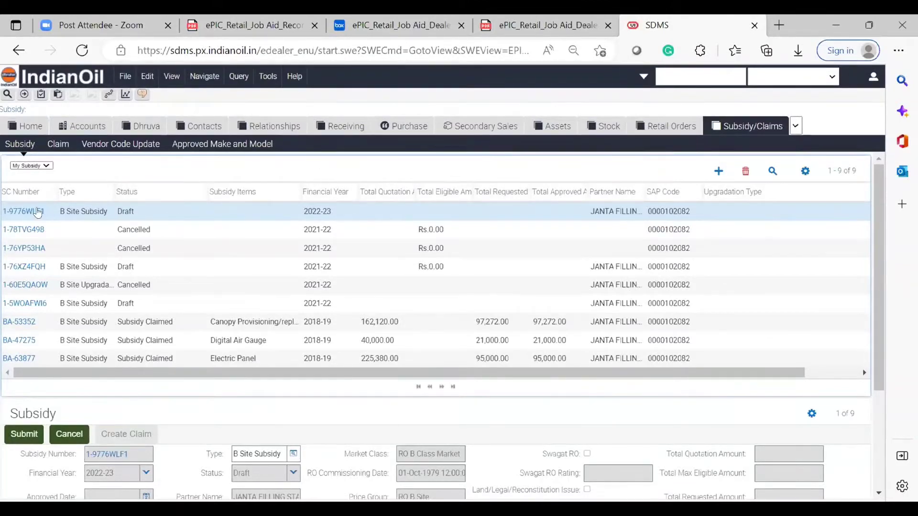
{"action": "left_click", "coordinate": [25, 211]}
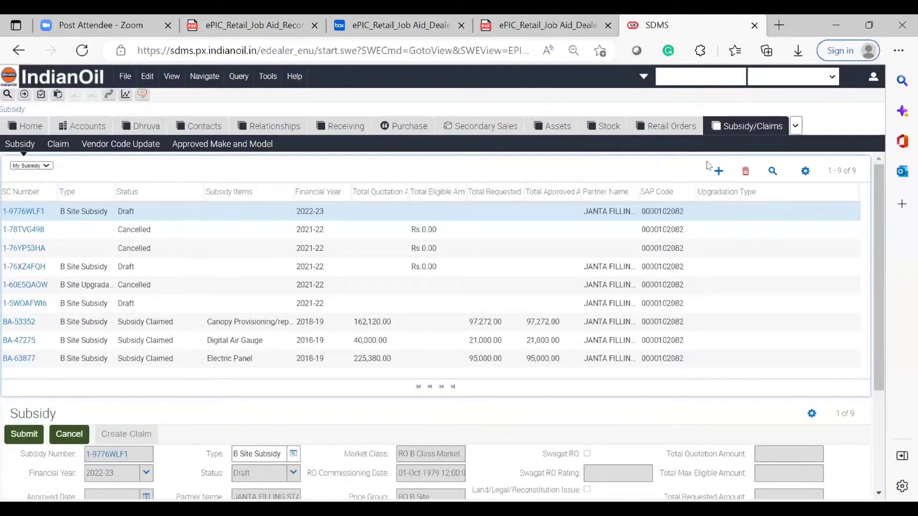
Create a new subsidy record and set its type to B Site Subsidy
{"action": "left_click", "coordinate": [716, 178]}
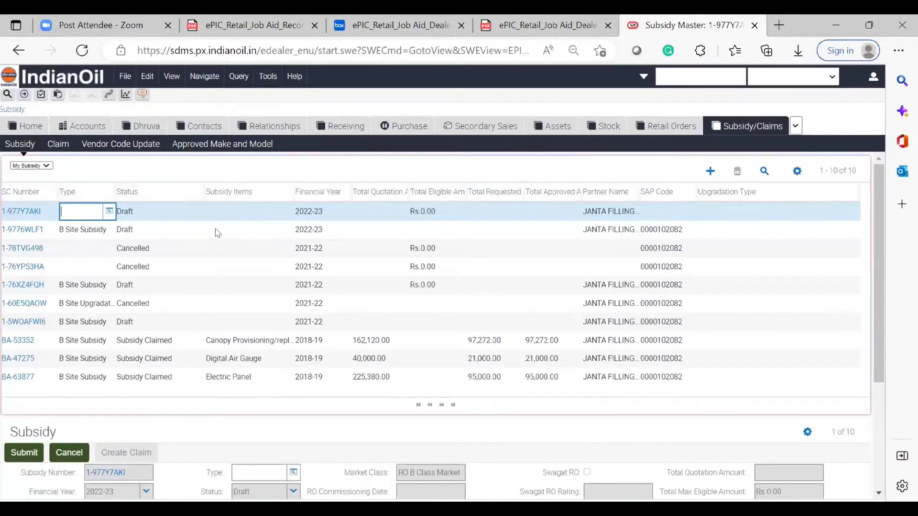
{"action": "left_click", "coordinate": [108, 210]}
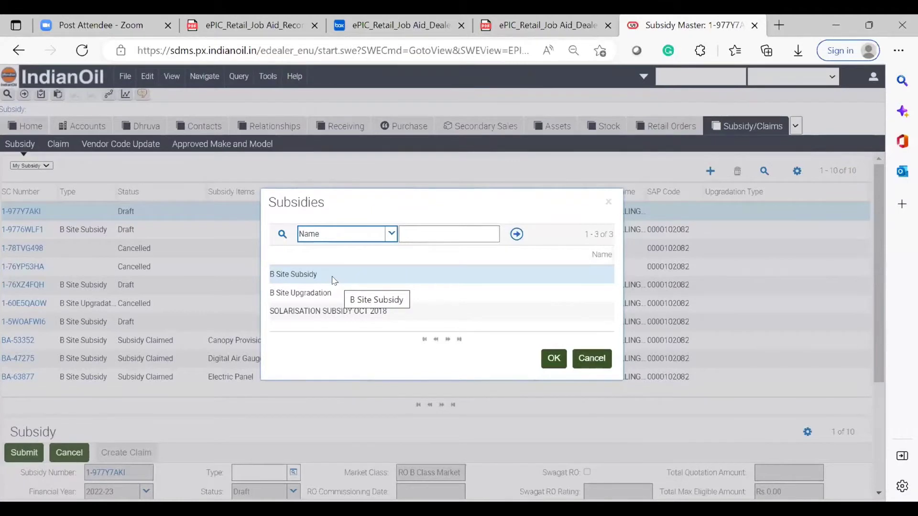
{"action": "left_click", "coordinate": [285, 293]}
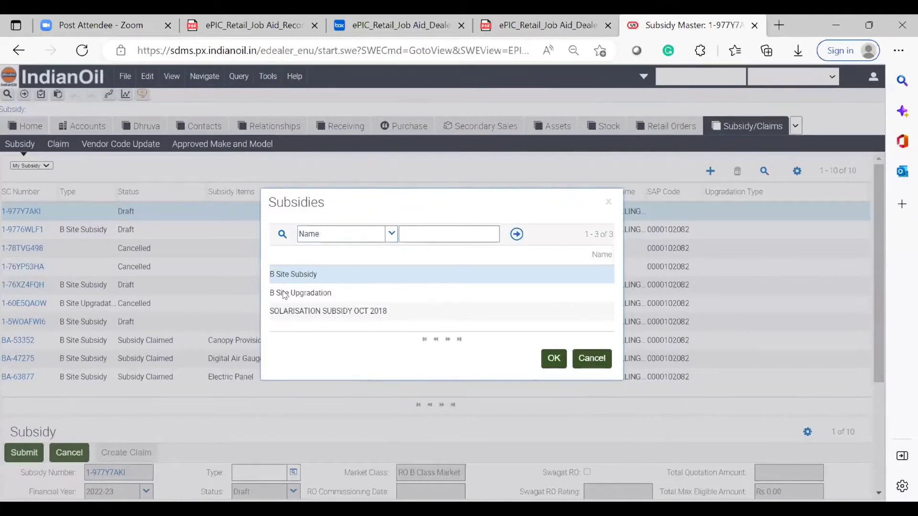
{"action": "left_click", "coordinate": [284, 312]}
{"action": "left_click", "coordinate": [318, 269]}
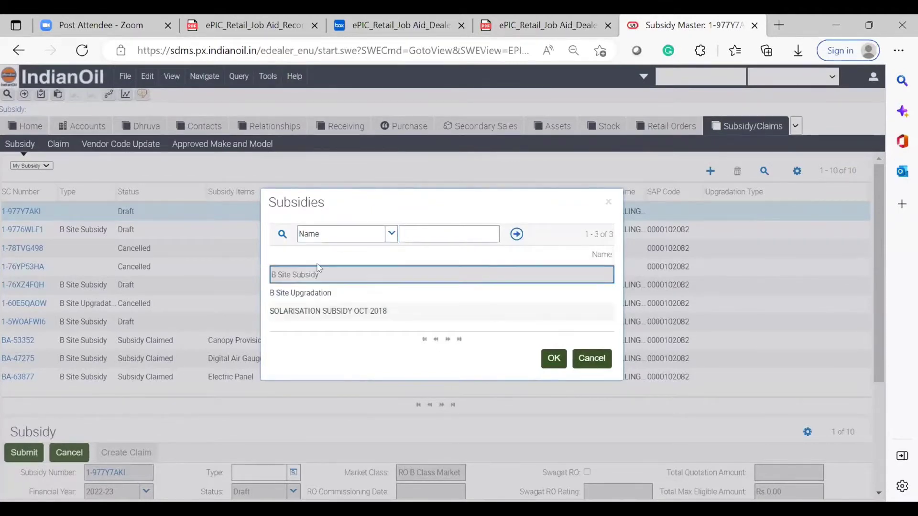
{"action": "left_click", "coordinate": [549, 359]}
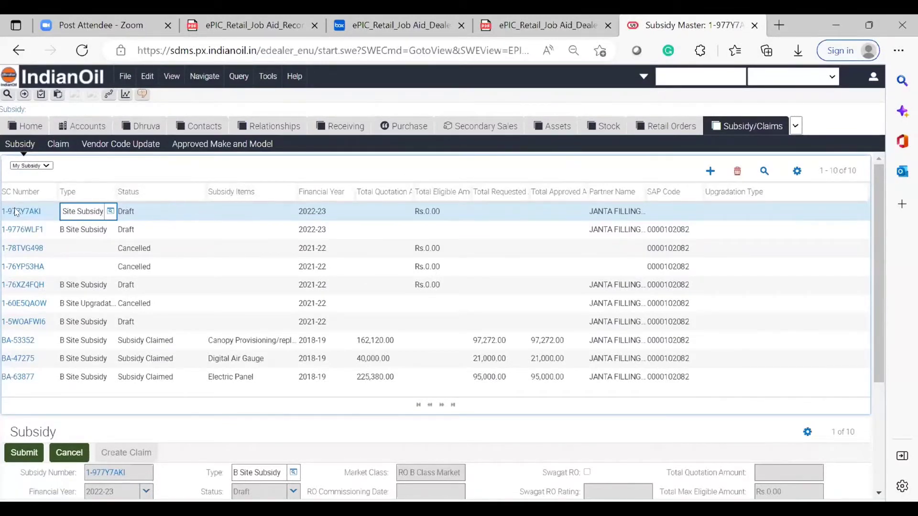
Open the new B Site Subsidy draft record and examine its header form, Subsidy Items and Installed Assets sections
{"action": "left_click", "coordinate": [250, 215]}
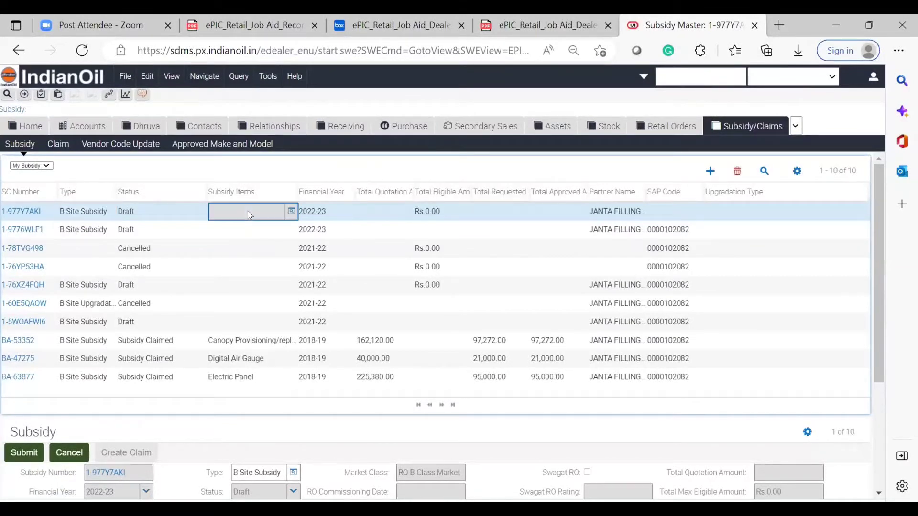
{"action": "left_click", "coordinate": [362, 216]}
{"action": "left_click", "coordinate": [181, 206]}
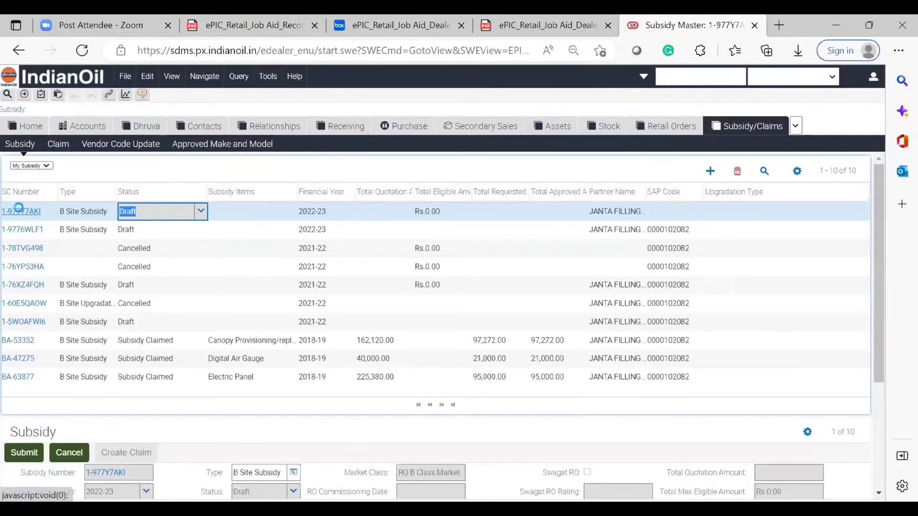
{"action": "left_click", "coordinate": [21, 212]}
{"action": "scroll", "coordinate": [247, 259], "scroll_direction": "up", "scroll_amount": 1}
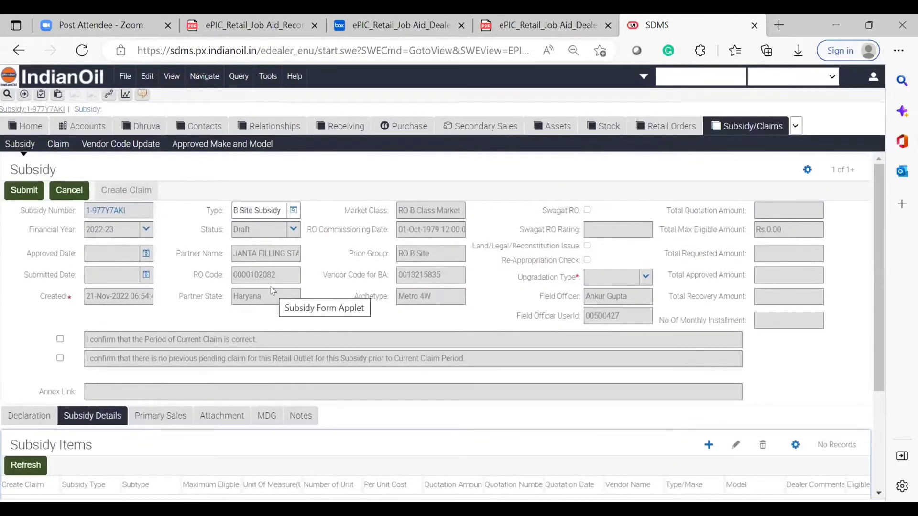
{"action": "scroll", "coordinate": [297, 336], "scroll_direction": "down", "scroll_amount": 3}
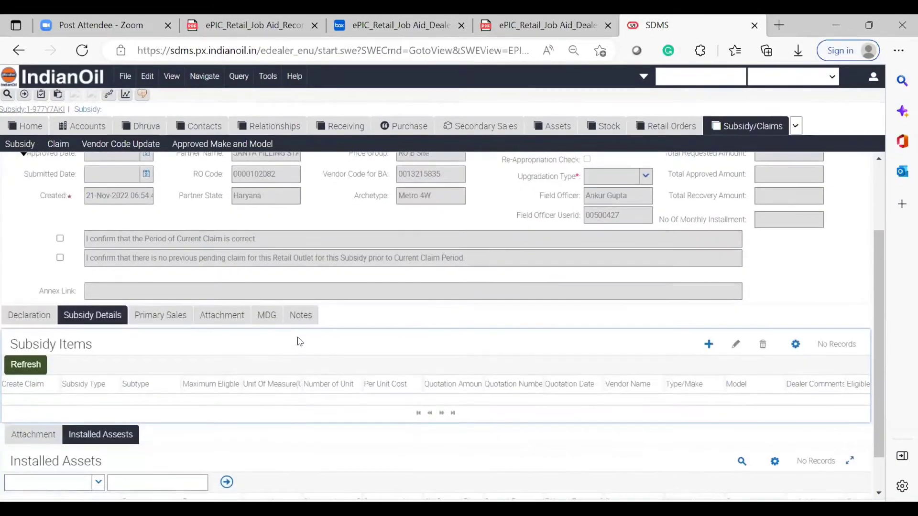
{"action": "scroll", "coordinate": [300, 341], "scroll_direction": "up", "scroll_amount": 2}
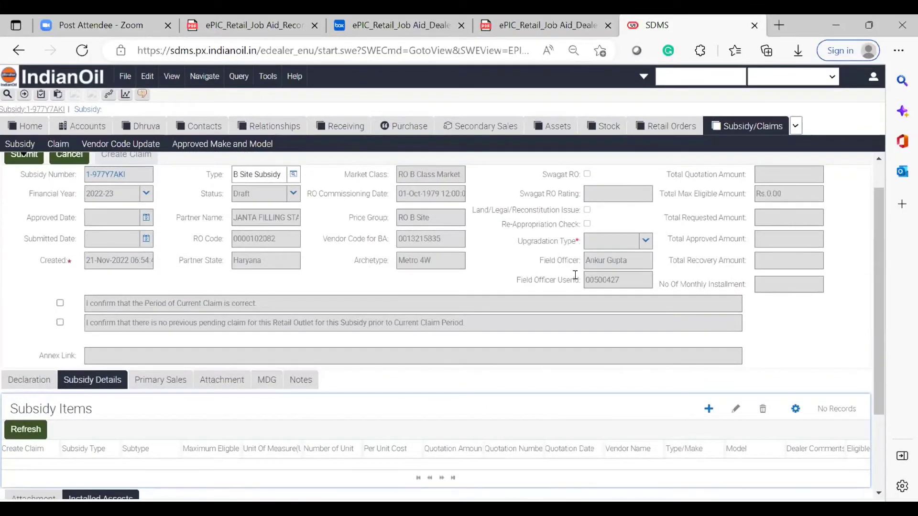
{"action": "scroll", "coordinate": [499, 305], "scroll_direction": "up", "scroll_amount": 1}
{"action": "scroll", "coordinate": [499, 305], "scroll_direction": "down", "scroll_amount": 4}
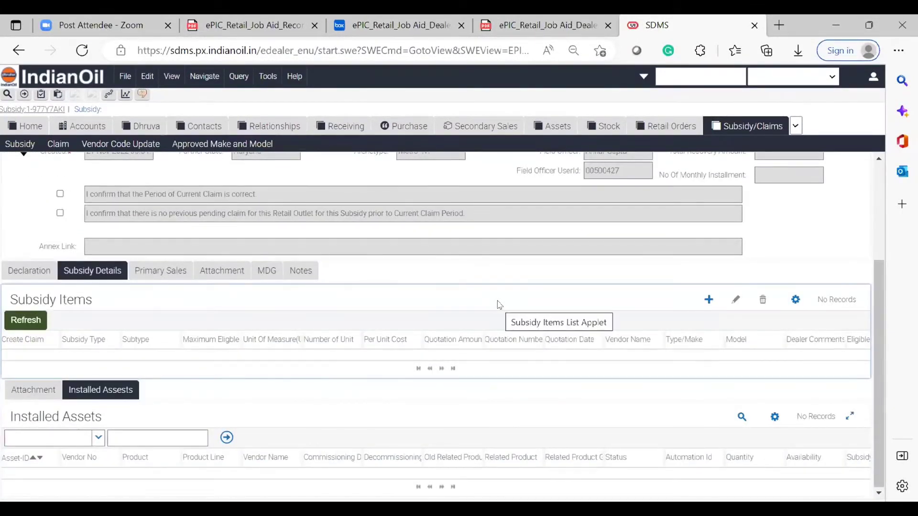
{"action": "scroll", "coordinate": [500, 304], "scroll_direction": "up", "scroll_amount": 1}
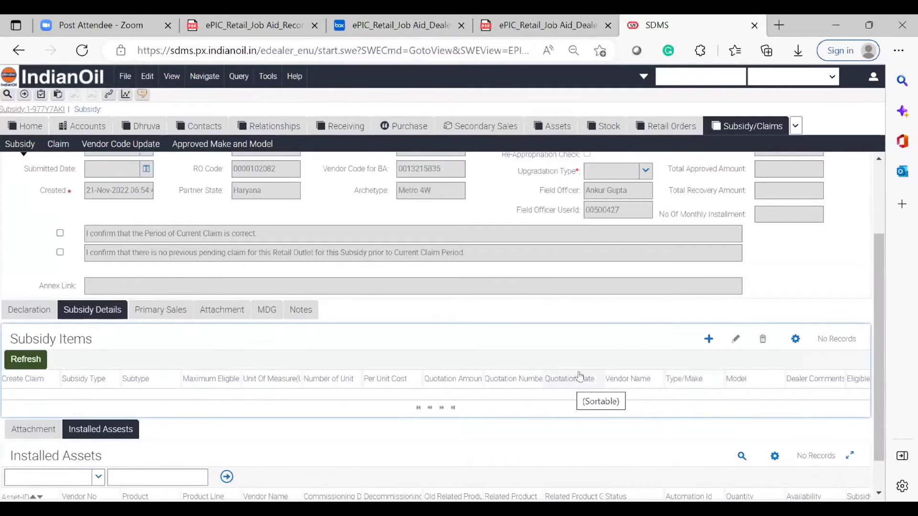
Add a new row to the Subsidy Items and open the selection list for its Subsidy Type
{"action": "left_click", "coordinate": [708, 340]}
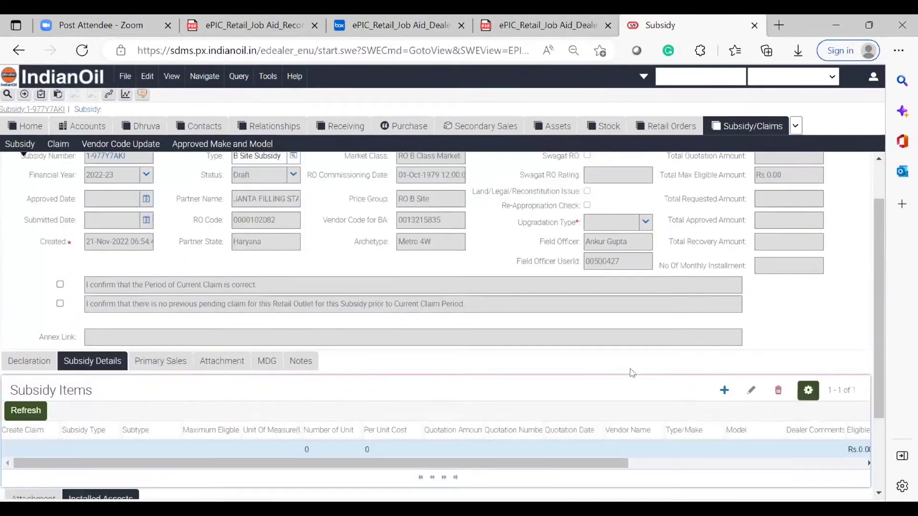
{"action": "scroll", "coordinate": [617, 375], "scroll_direction": "down", "scroll_amount": 2}
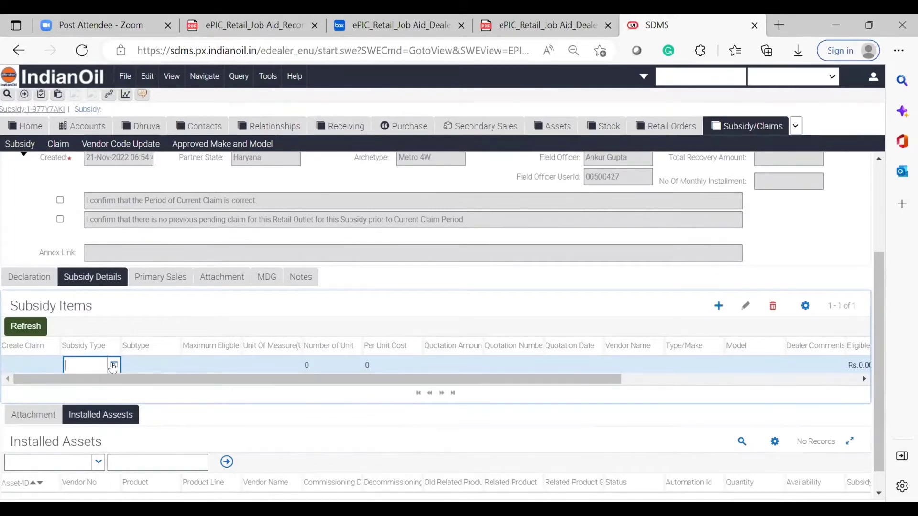
{"action": "left_click", "coordinate": [113, 366]}
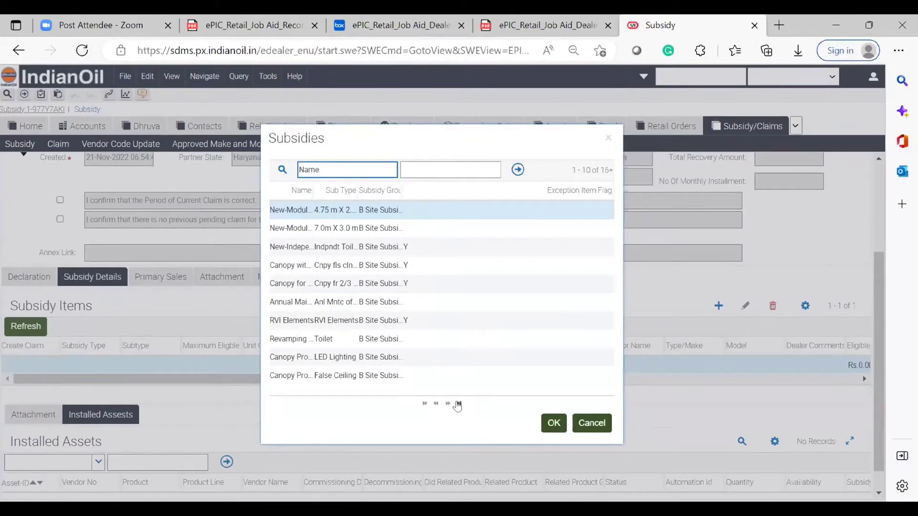
Browse the list of B Site Subsidy items and their subtypes across its pages
{"action": "left_click", "coordinate": [457, 405]}
{"action": "left_click", "coordinate": [457, 405]}
{"action": "left_click", "coordinate": [457, 405]}
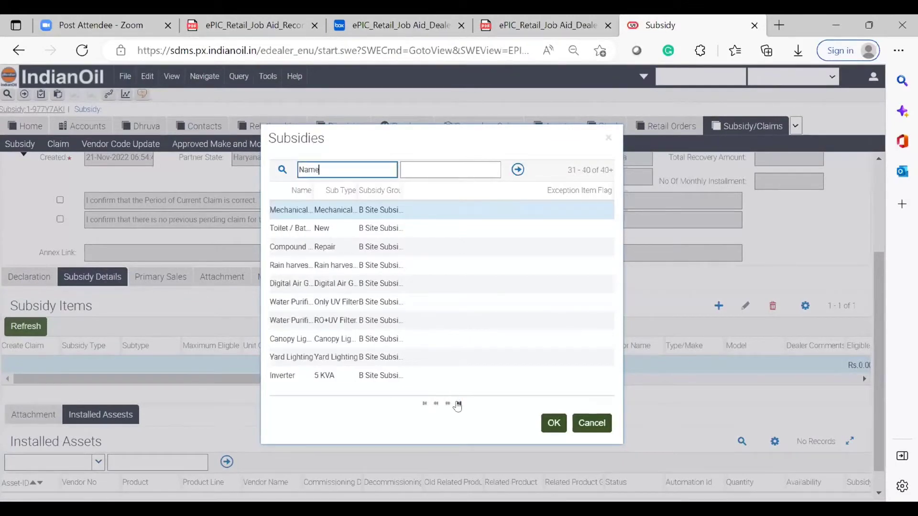
{"action": "left_click", "coordinate": [458, 404]}
{"action": "left_click", "coordinate": [456, 404]}
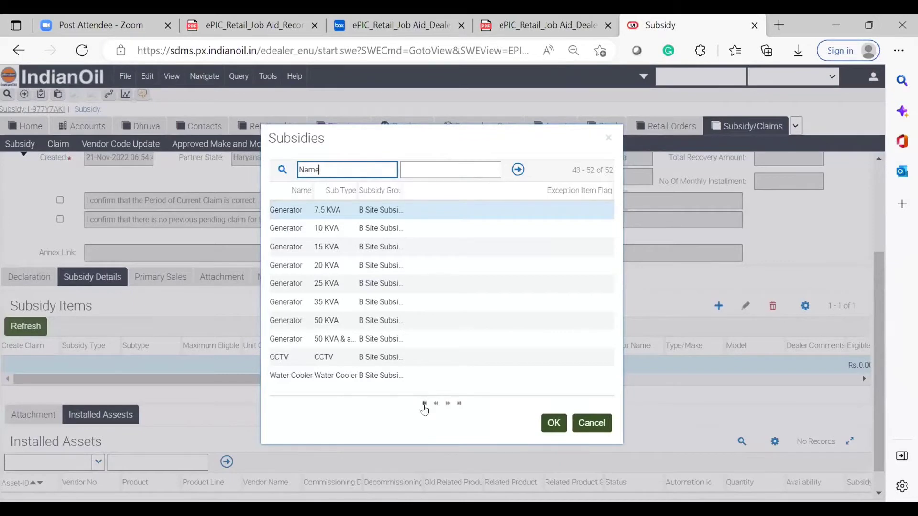
{"action": "left_click", "coordinate": [436, 405]}
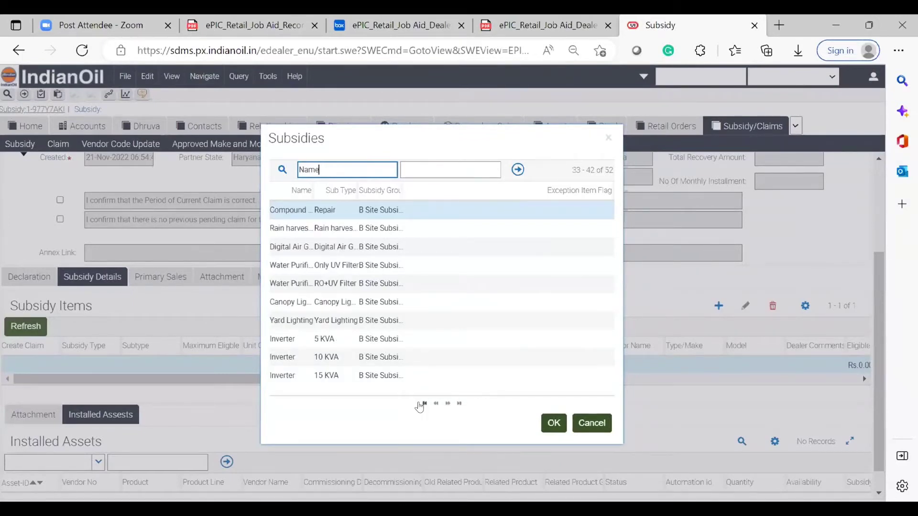
{"action": "left_click", "coordinate": [419, 404]}
{"action": "left_click", "coordinate": [419, 404]}
{"action": "left_click", "coordinate": [419, 404]}
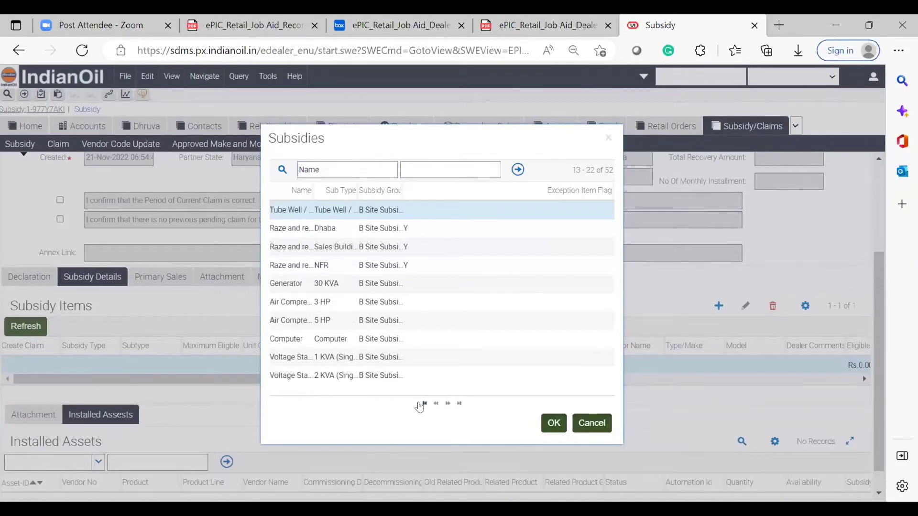
{"action": "left_click", "coordinate": [419, 404]}
{"action": "left_click", "coordinate": [420, 404]}
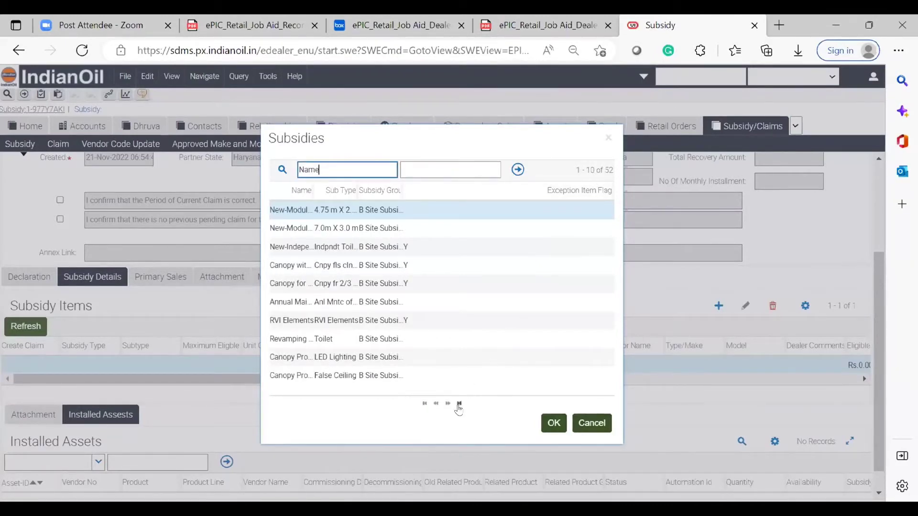
{"action": "left_click", "coordinate": [458, 404]}
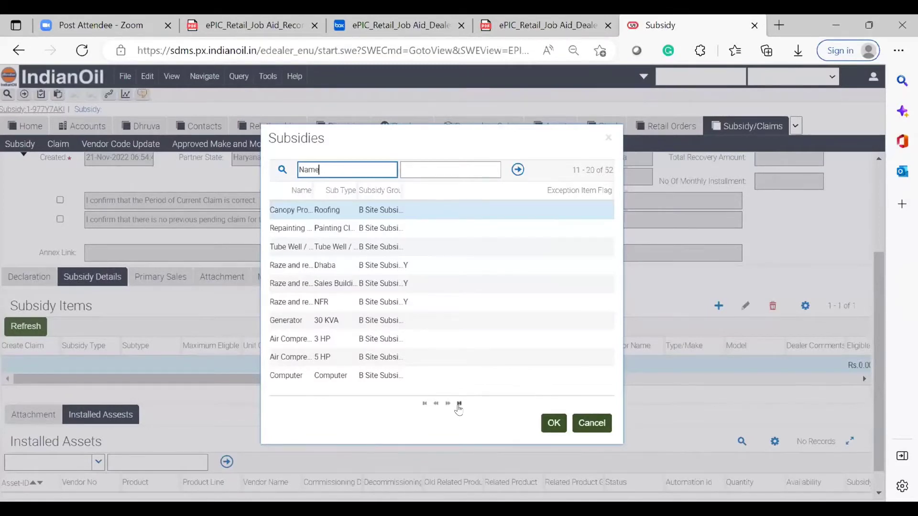
{"action": "left_click", "coordinate": [423, 405]}
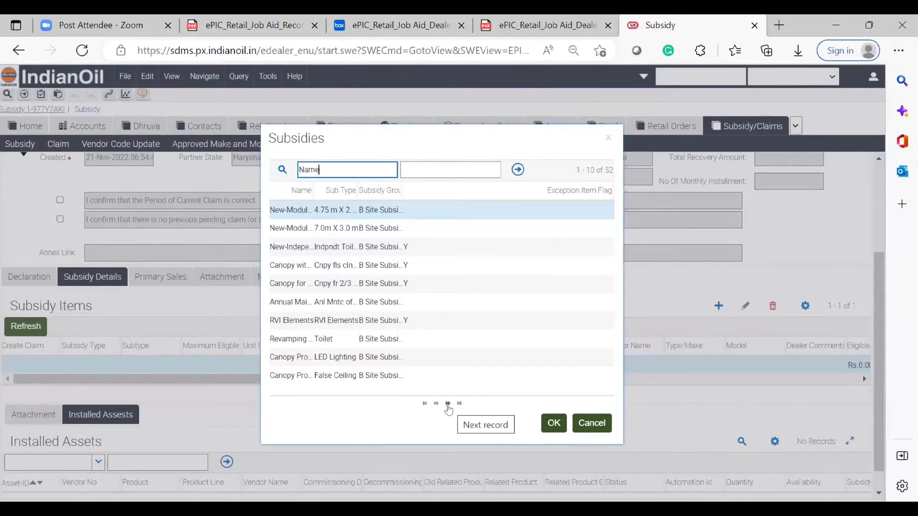
{"action": "left_click", "coordinate": [448, 405]}
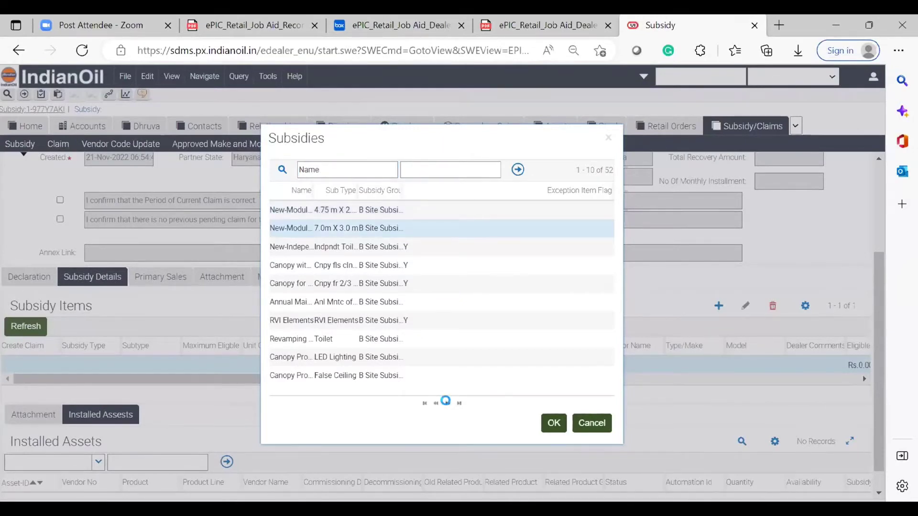
{"action": "left_click", "coordinate": [448, 405]}
{"action": "left_click", "coordinate": [448, 404]}
{"action": "left_click", "coordinate": [448, 405]}
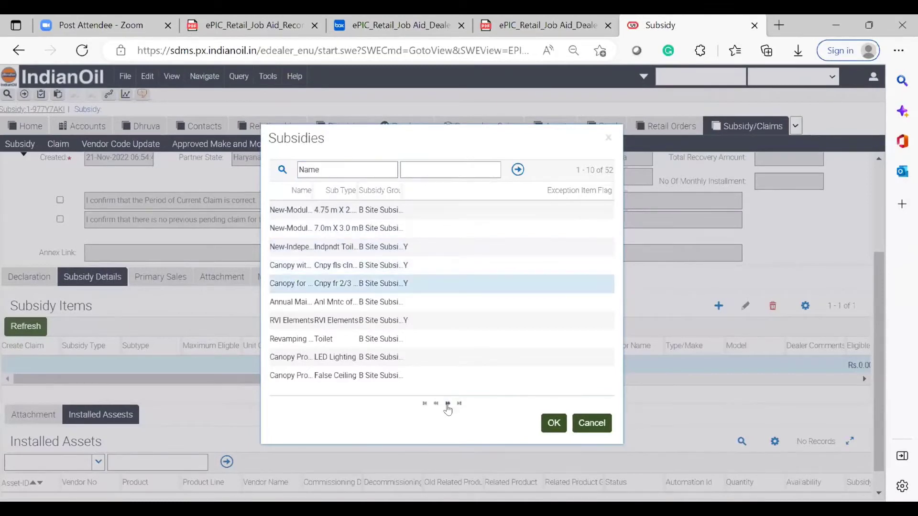
{"action": "left_click", "coordinate": [448, 404]}
{"action": "left_click", "coordinate": [448, 404]}
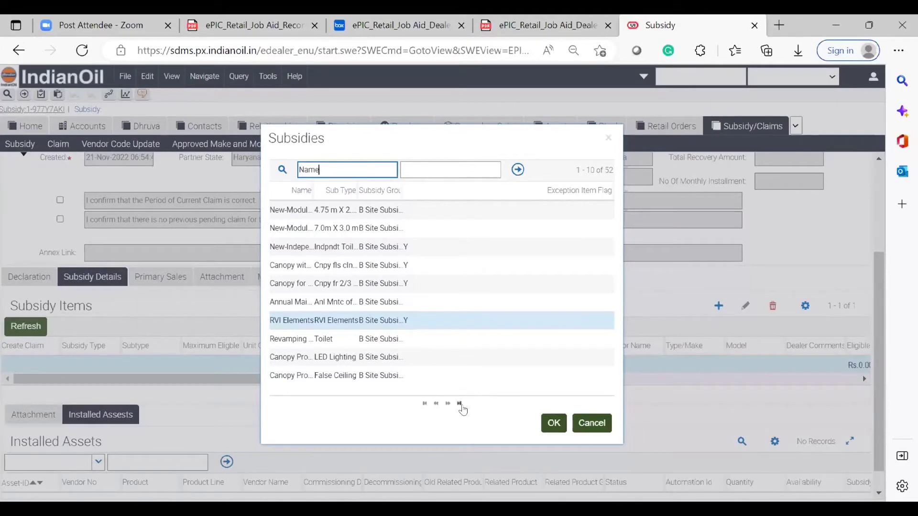
Choose Computer from the subsidies list as the new item's Subsidy Type
{"action": "left_click", "coordinate": [459, 405]}
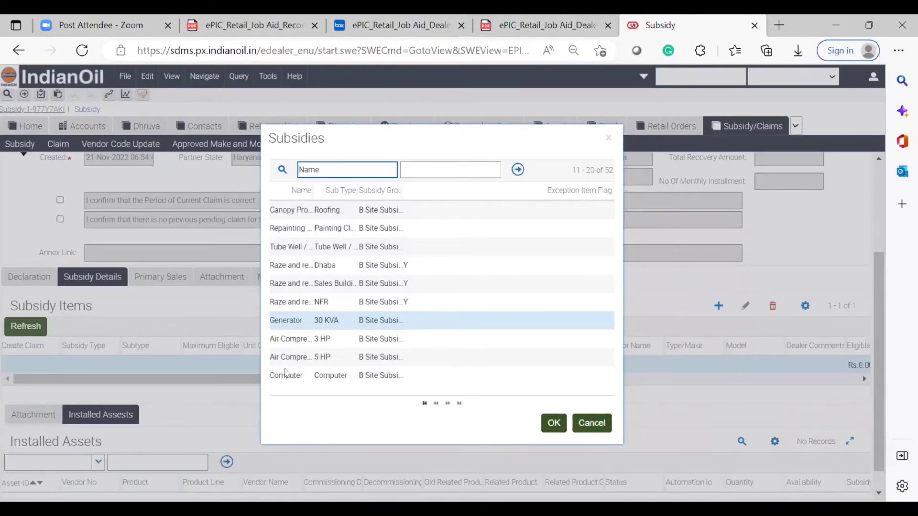
{"action": "left_click", "coordinate": [286, 374]}
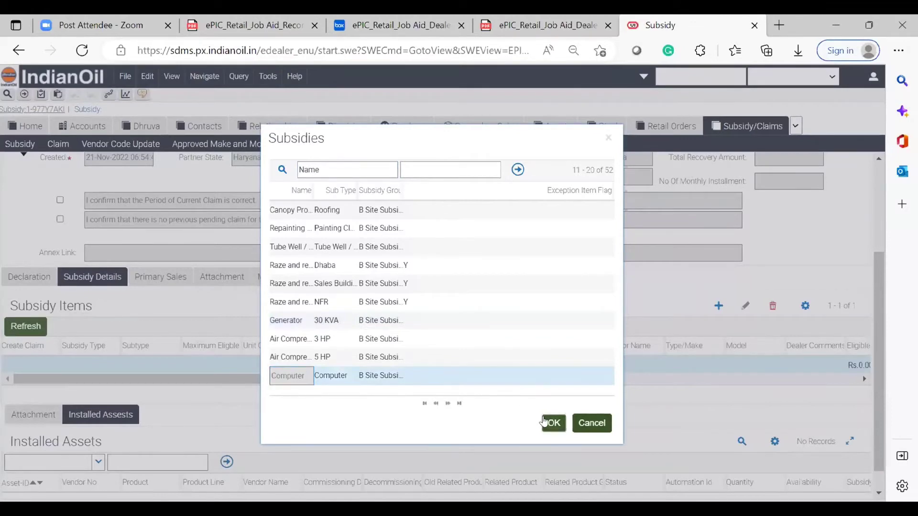
{"action": "left_click", "coordinate": [544, 421]}
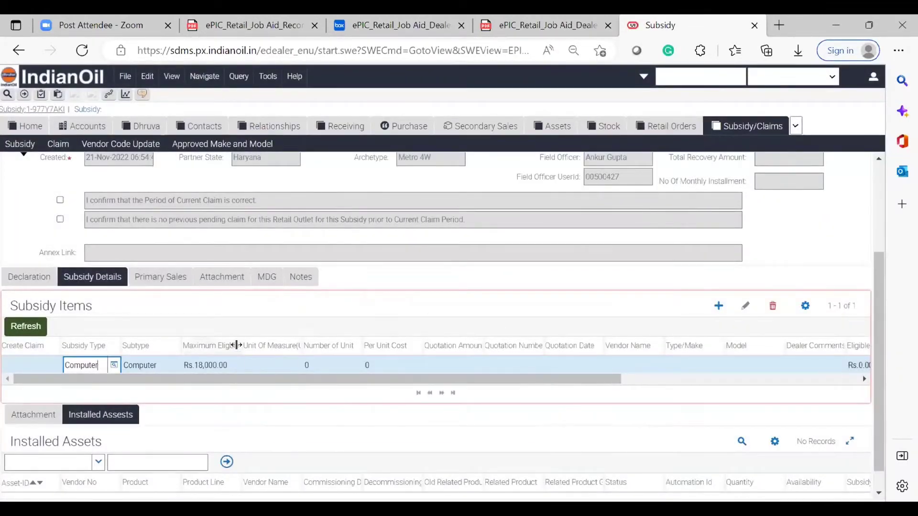
Widen the Maximum Eligible Amount column and check the Computer item's unit of measure, unit count, unit cost and quotation amount fields
{"action": "left_click_drag", "start_coordinate": [236, 345], "coordinate": [251, 345]}
{"action": "left_click", "coordinate": [241, 366]}
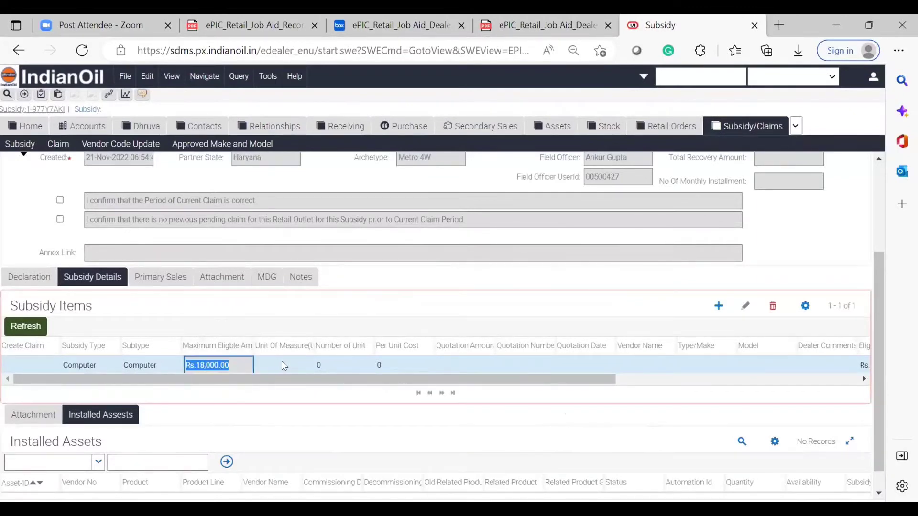
{"action": "left_click", "coordinate": [285, 365]}
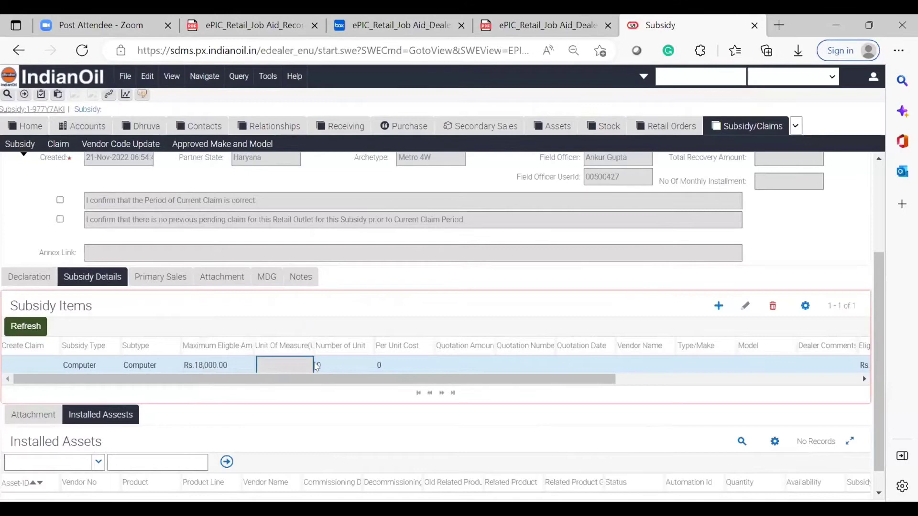
{"action": "left_click", "coordinate": [339, 365]}
{"action": "left_click", "coordinate": [281, 365]}
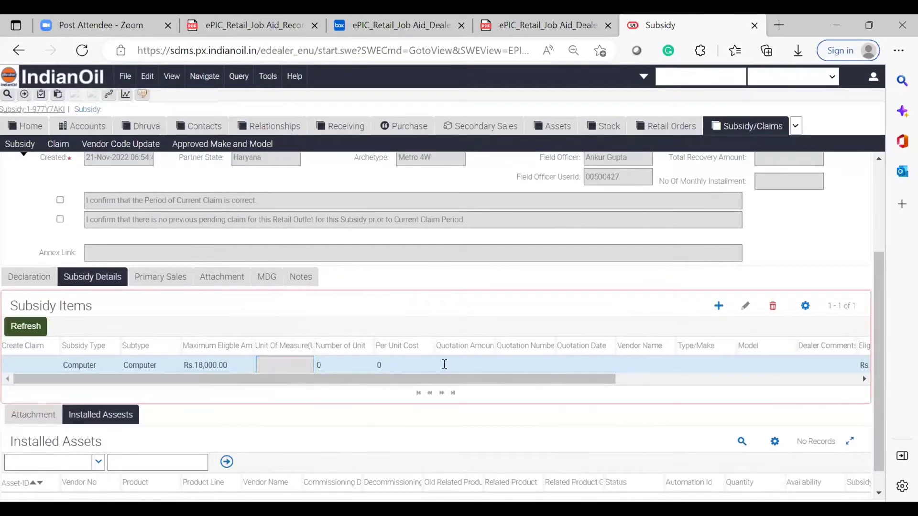
{"action": "left_click", "coordinate": [447, 366]}
{"action": "left_click", "coordinate": [403, 366]}
{"action": "left_click", "coordinate": [353, 367]}
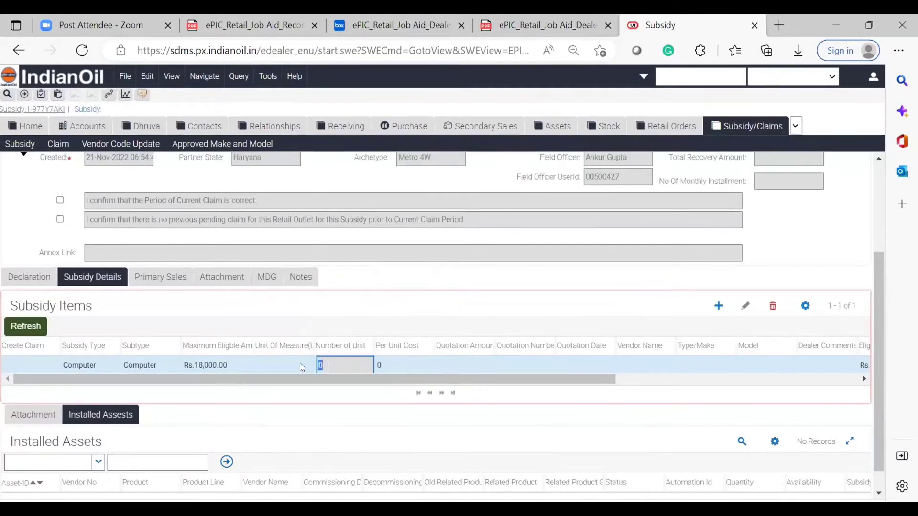
{"action": "left_click", "coordinate": [302, 367]}
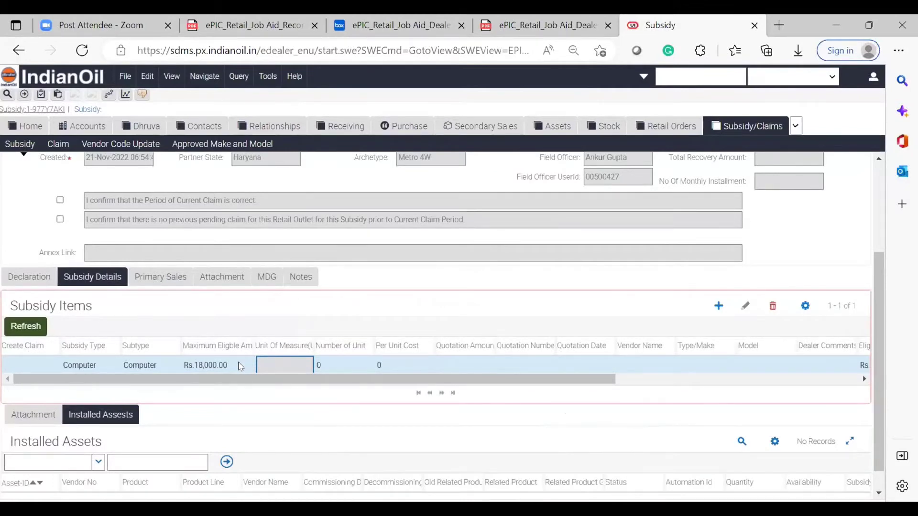
{"action": "left_click", "coordinate": [240, 367]}
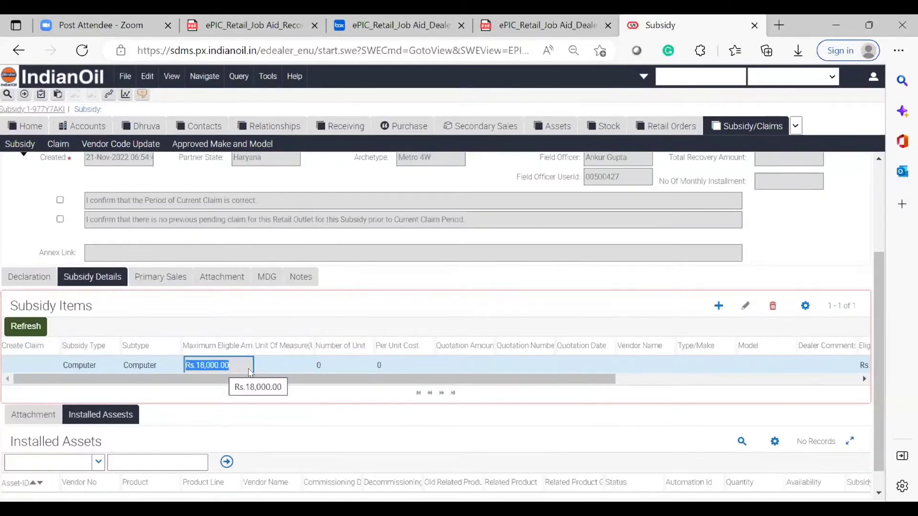
{"action": "left_click", "coordinate": [282, 372]}
Check the Computer item's Eligible Amount, Recommended Amount, SOR Amount and FO Comments fields
{"action": "left_click_drag", "start_coordinate": [372, 380], "coordinate": [623, 366]}
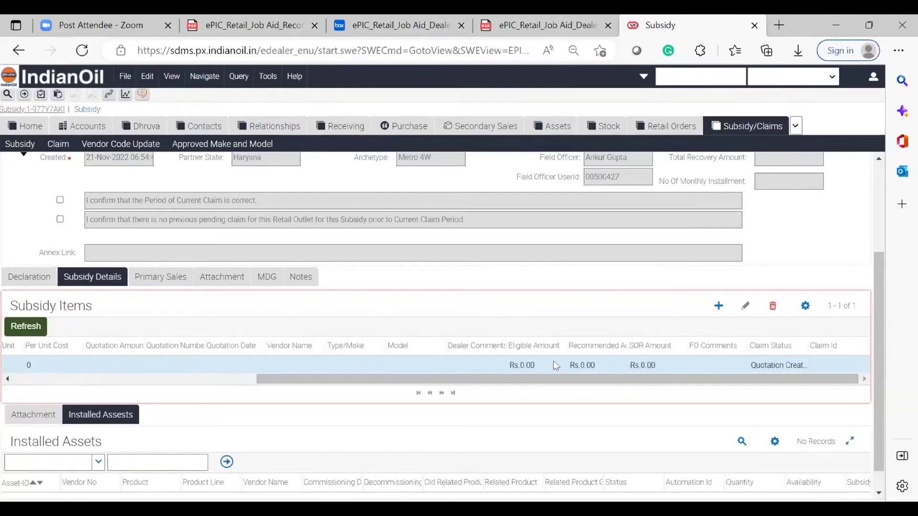
{"action": "left_click", "coordinate": [554, 365]}
{"action": "left_click", "coordinate": [616, 365]}
{"action": "left_click", "coordinate": [672, 363]}
{"action": "left_click", "coordinate": [700, 359]}
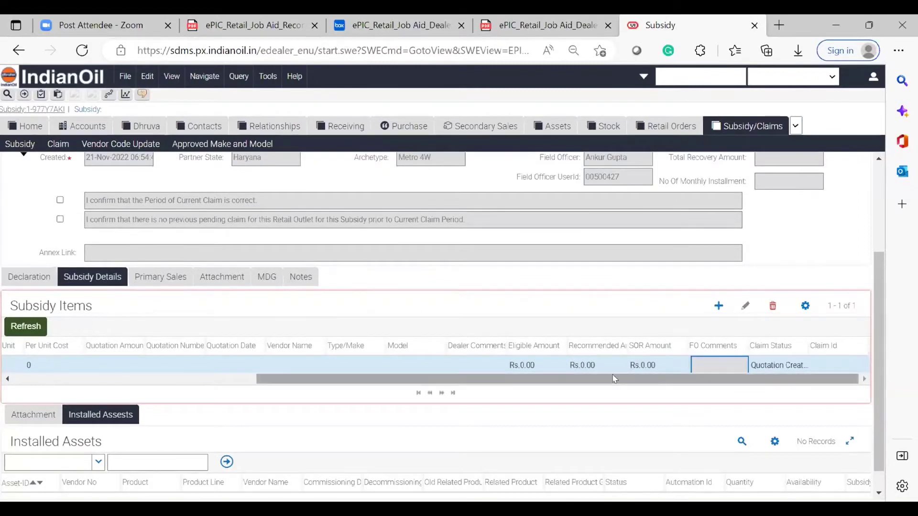
Set the Computer item's Quotation Amount to 30,000
{"action": "left_click_drag", "start_coordinate": [617, 379], "coordinate": [343, 368]}
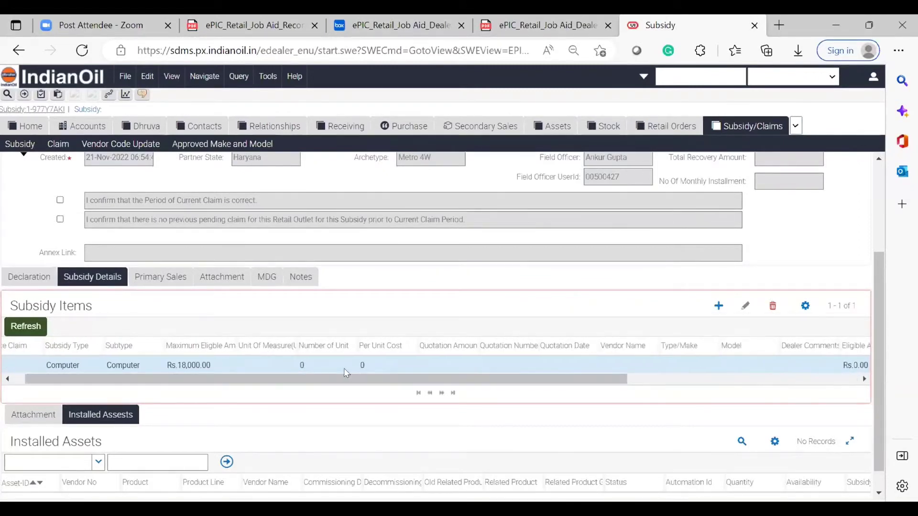
{"action": "left_click", "coordinate": [368, 365]}
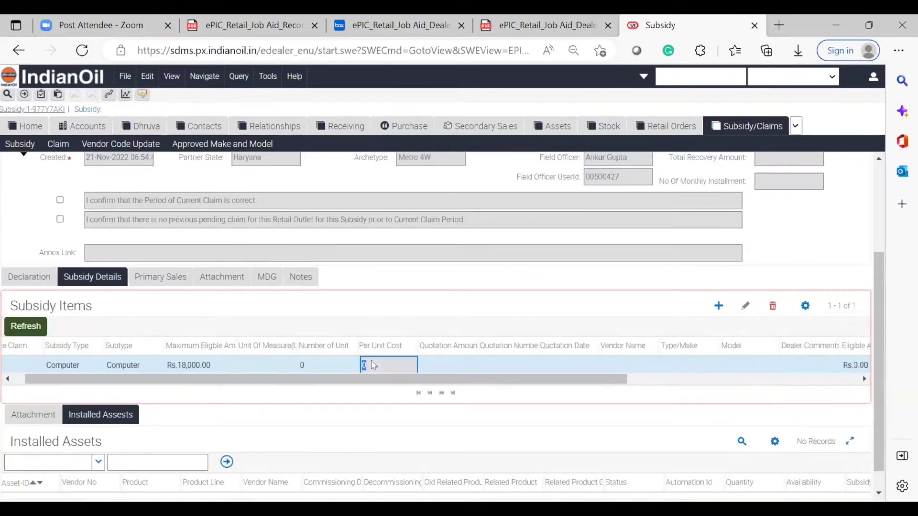
{"action": "left_click", "coordinate": [422, 363]}
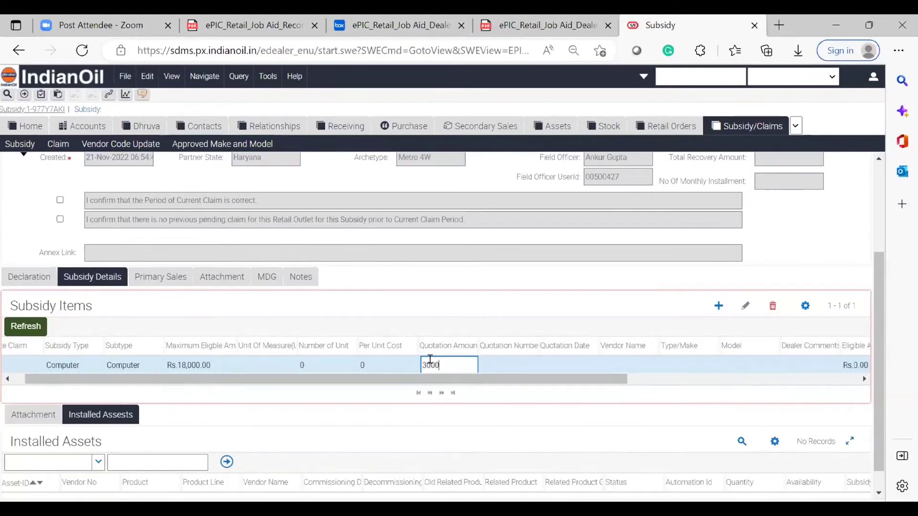
{"action": "left_click", "coordinate": [474, 299]}
{"action": "left_click_drag", "start_coordinate": [318, 379], "coordinate": [272, 390]}
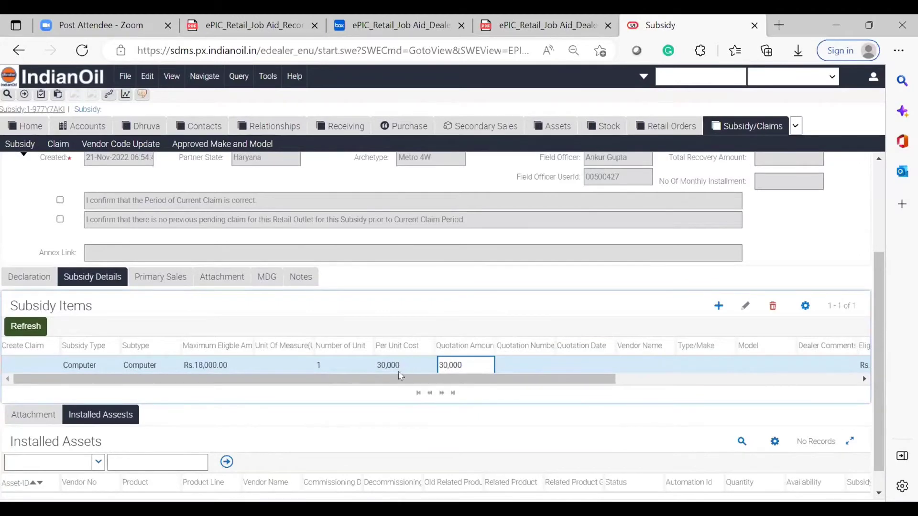
Enter 12345 as the Computer item's quotation number and set its quotation date to 15 October 2022
{"action": "left_click_drag", "start_coordinate": [393, 379], "coordinate": [460, 381]}
{"action": "left_click", "coordinate": [437, 366]}
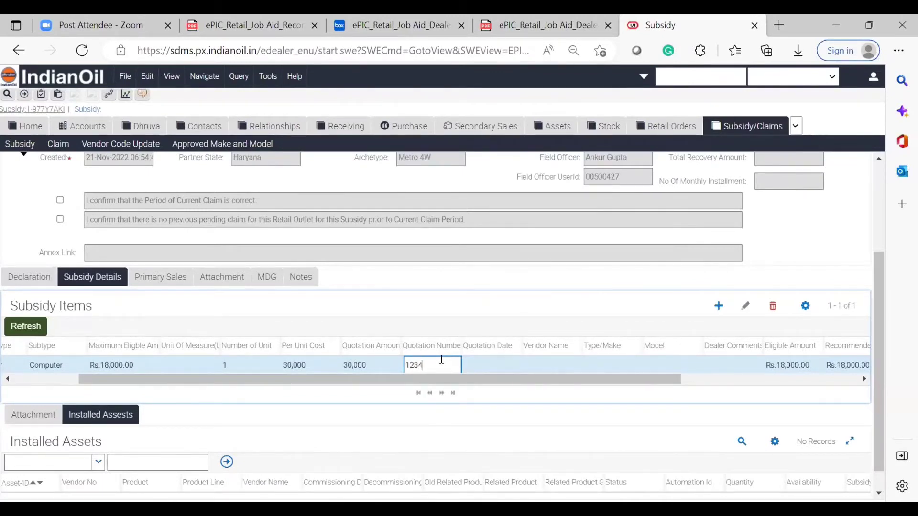
{"action": "left_click", "coordinate": [488, 365]}
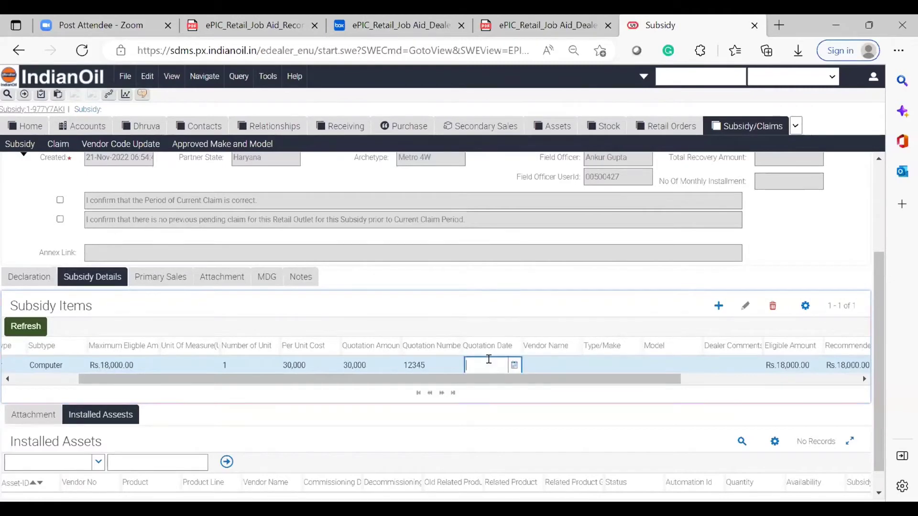
{"action": "left_click", "coordinate": [514, 365]}
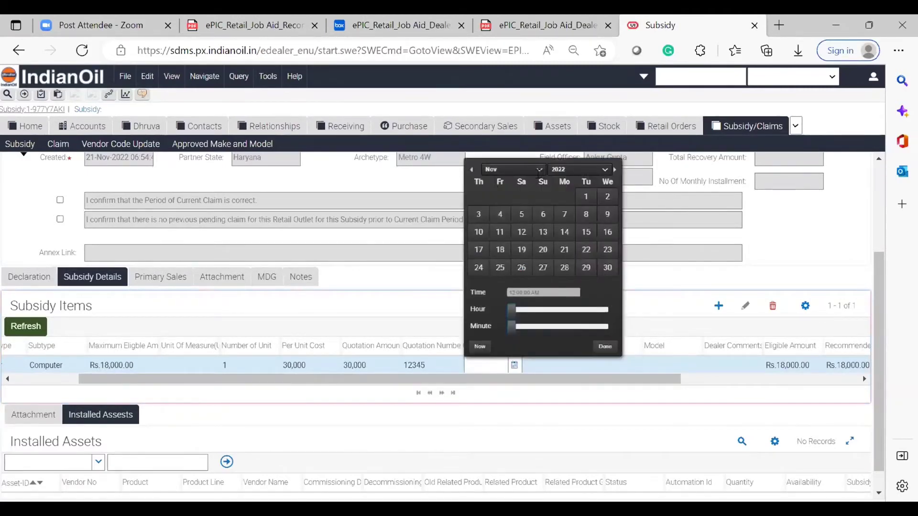
{"action": "left_click", "coordinate": [538, 171]}
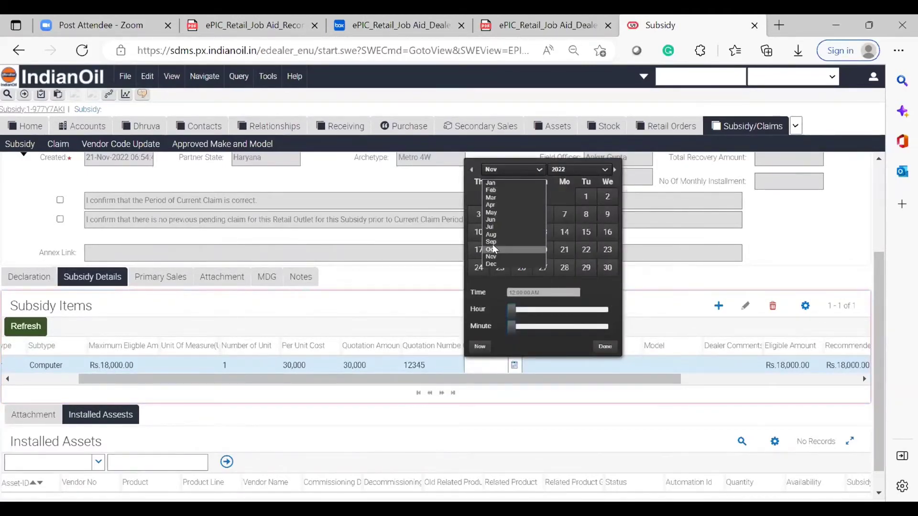
{"action": "left_click", "coordinate": [494, 249]}
{"action": "left_click", "coordinate": [521, 232]}
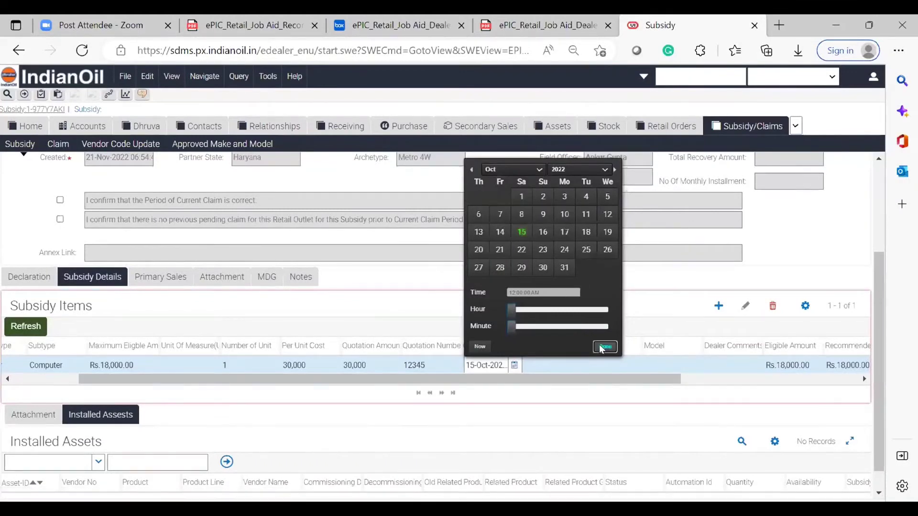
{"action": "left_click", "coordinate": [605, 346]}
Enter Abc as the Computer item's Vendor Name and set its Type/Make to Dell
{"action": "left_click", "coordinate": [565, 363]}
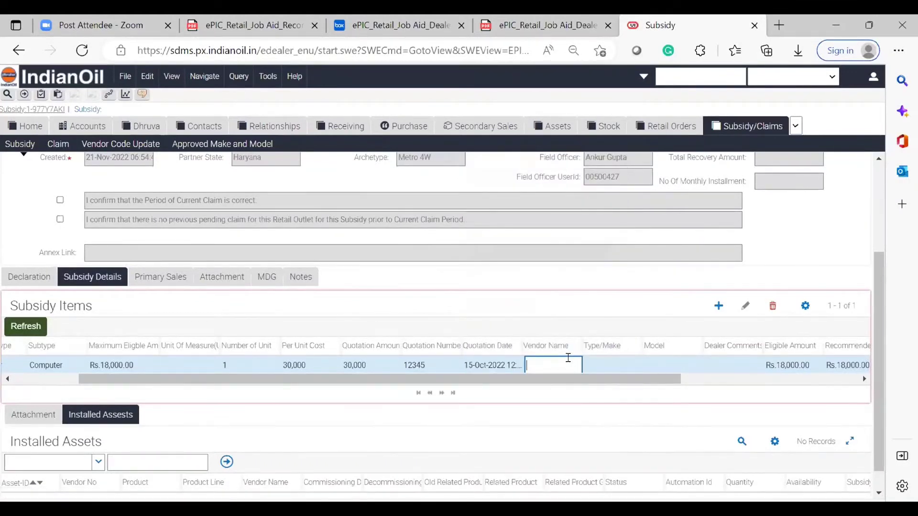
{"action": "type", "text": "Abc"}
{"action": "left_click", "coordinate": [599, 365]}
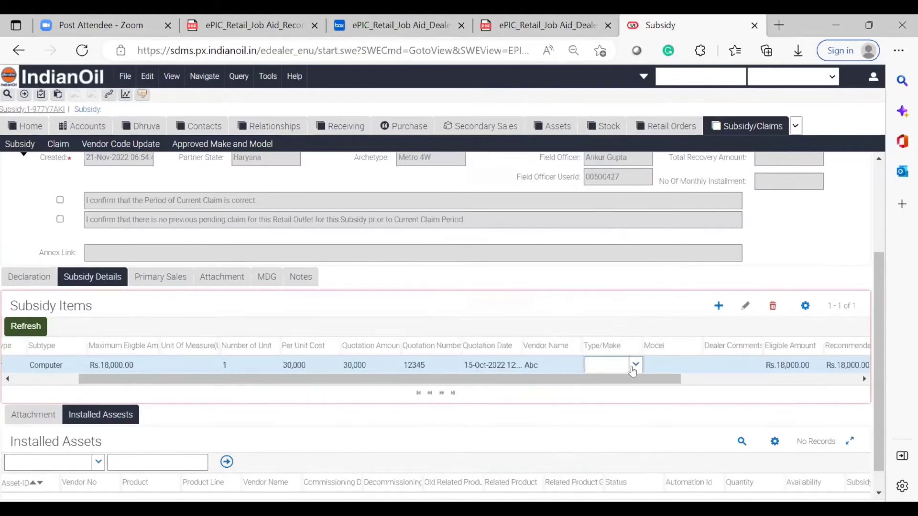
{"action": "left_click", "coordinate": [635, 364]}
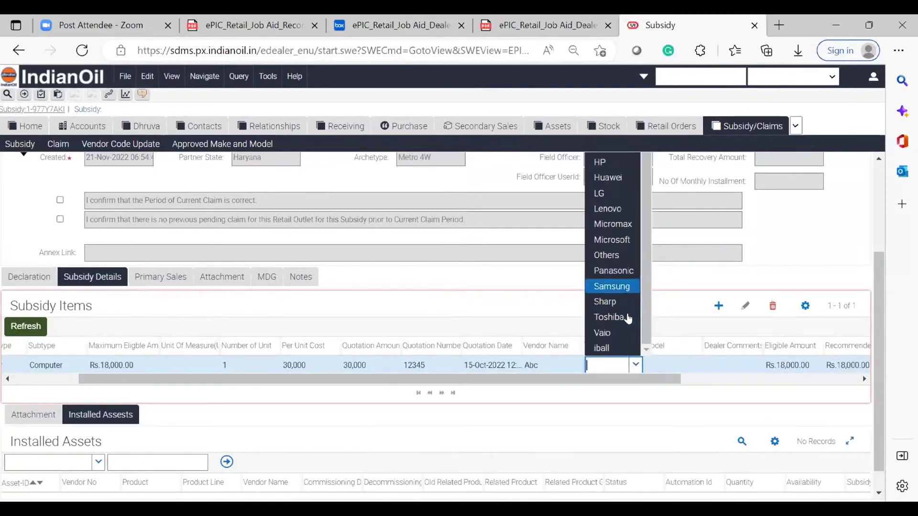
{"action": "scroll", "coordinate": [626, 318], "scroll_direction": "up", "scroll_amount": 1}
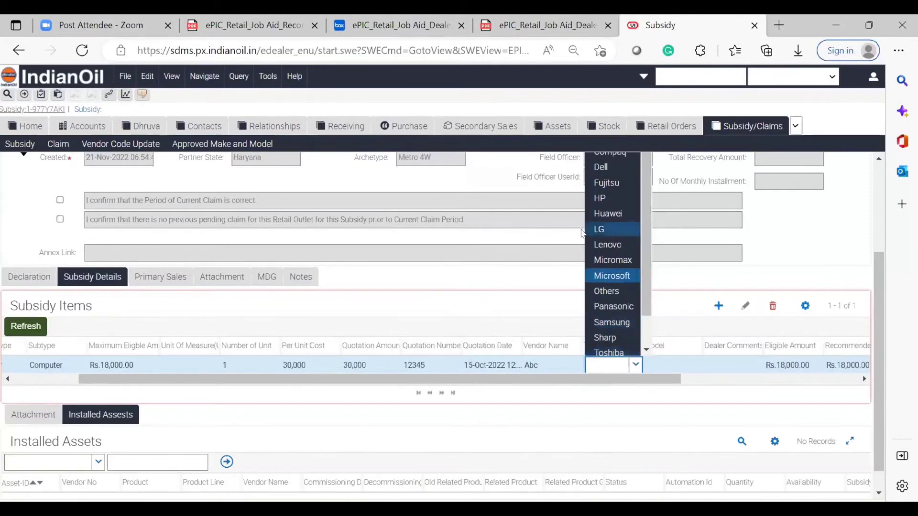
{"action": "left_click", "coordinate": [614, 167]}
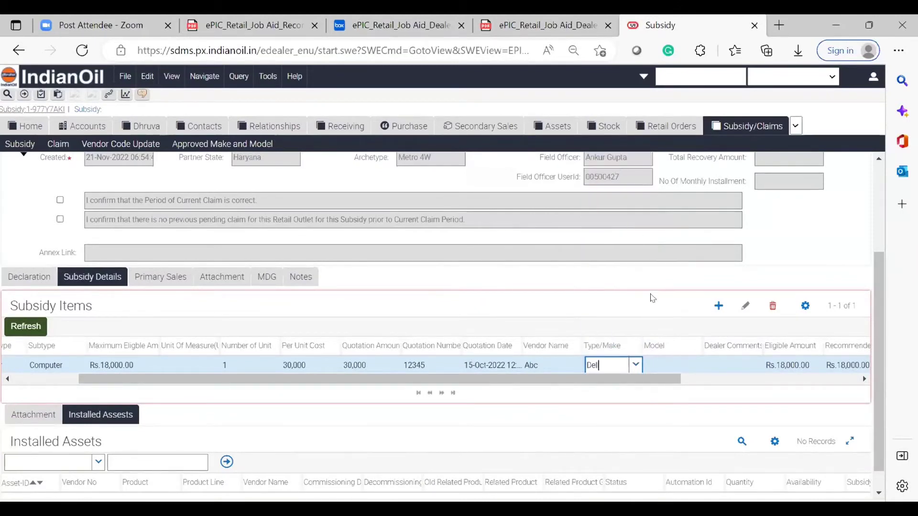
Enter Please approve as the Computer item's Dealer Comments and leave its Model blank
{"action": "left_click", "coordinate": [653, 361]}
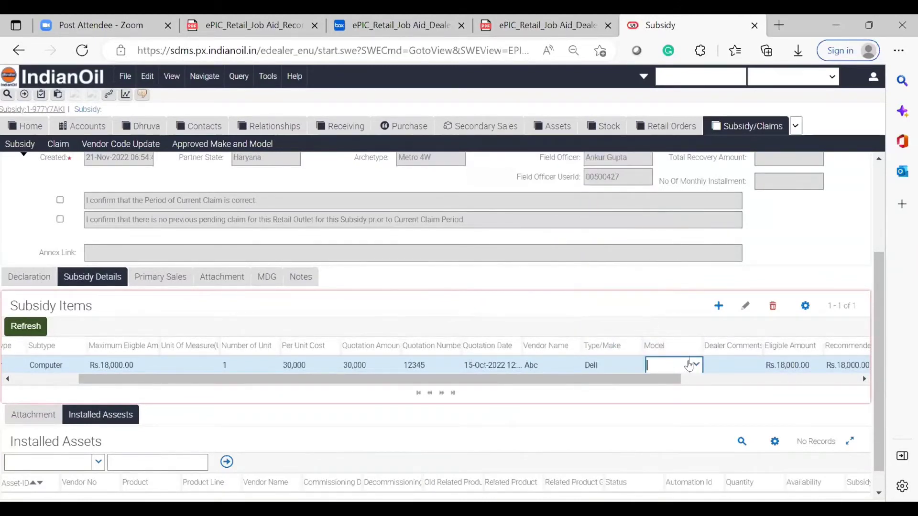
{"action": "left_click_drag", "start_coordinate": [637, 380], "coordinate": [687, 380]}
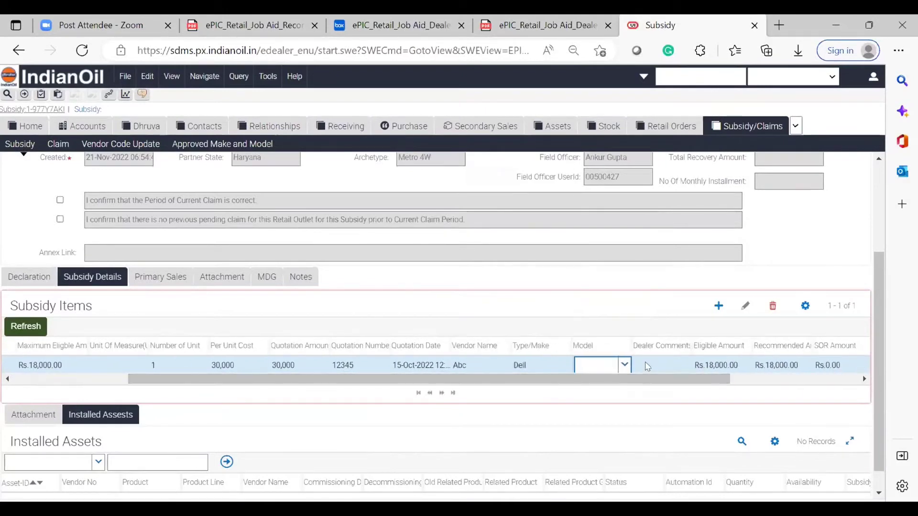
{"action": "left_click", "coordinate": [647, 365]}
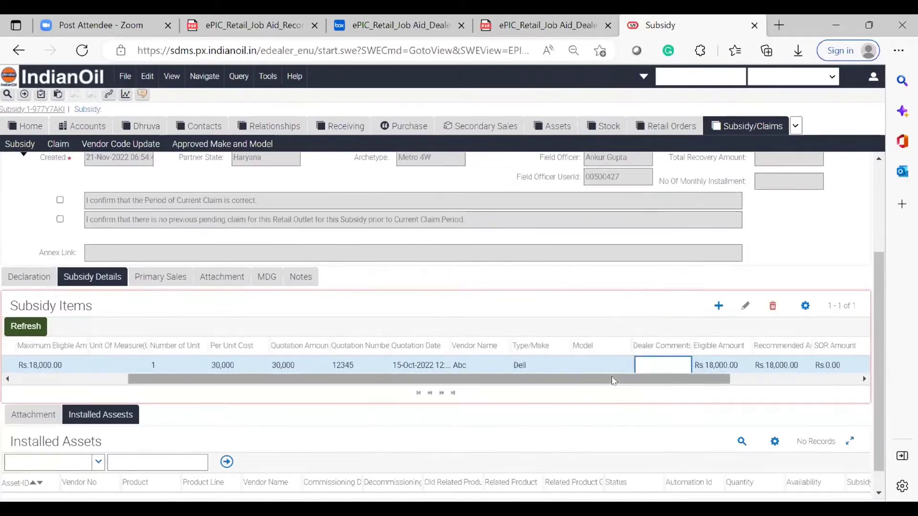
{"action": "left_click_drag", "start_coordinate": [510, 410], "coordinate": [576, 411]}
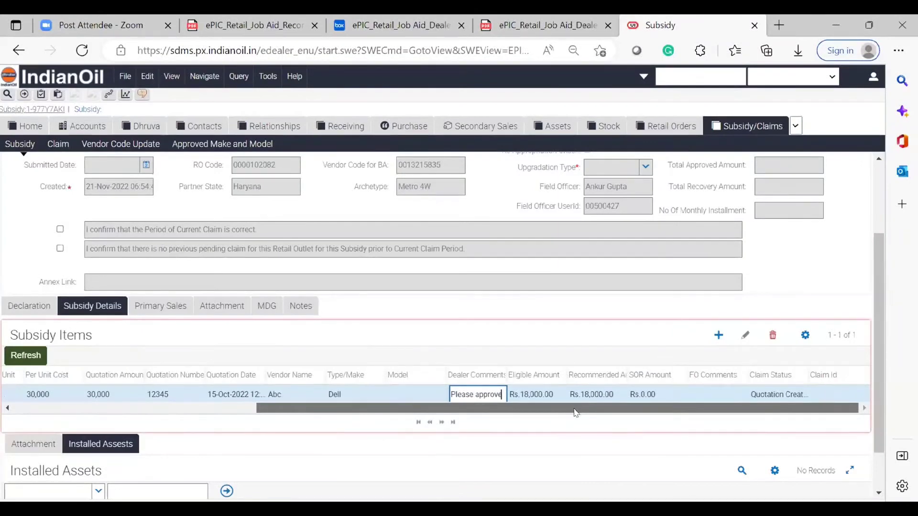
{"action": "scroll", "coordinate": [592, 339], "scroll_direction": "up", "scroll_amount": 3}
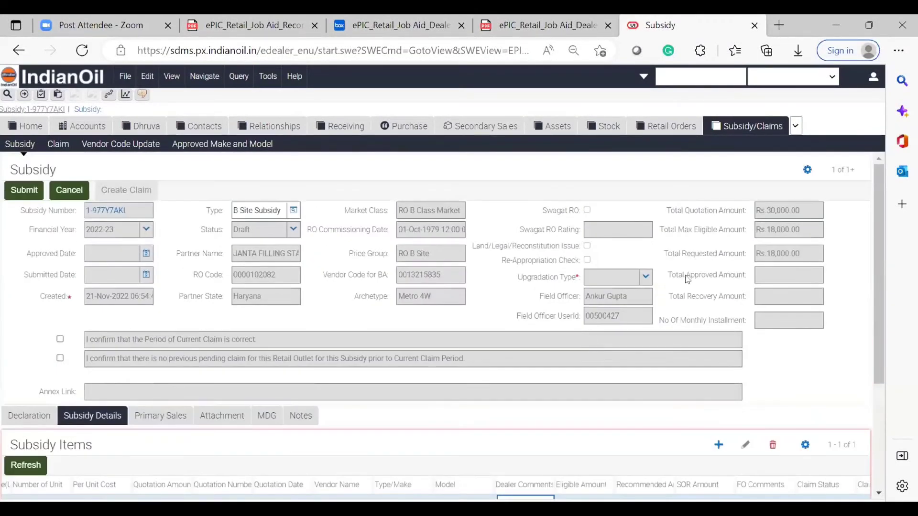
{"action": "scroll", "coordinate": [479, 357], "scroll_direction": "down", "scroll_amount": 3}
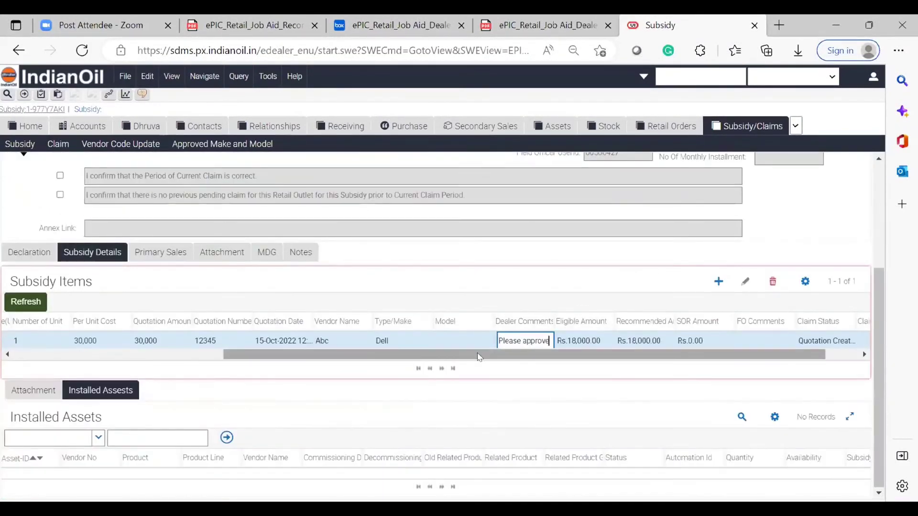
{"action": "left_click_drag", "start_coordinate": [479, 357], "coordinate": [199, 369]}
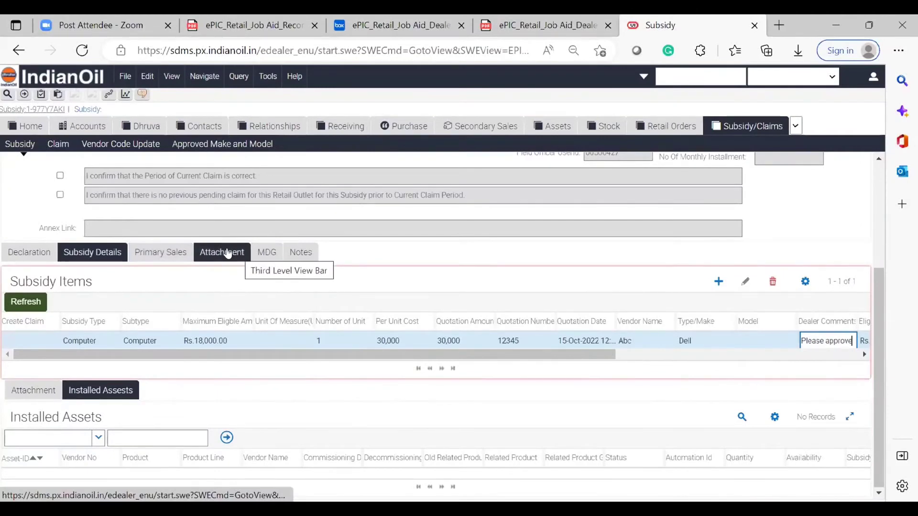
Add an attachment record to the subsidy request with Quotation as its Identity Method
{"action": "left_click", "coordinate": [228, 253]}
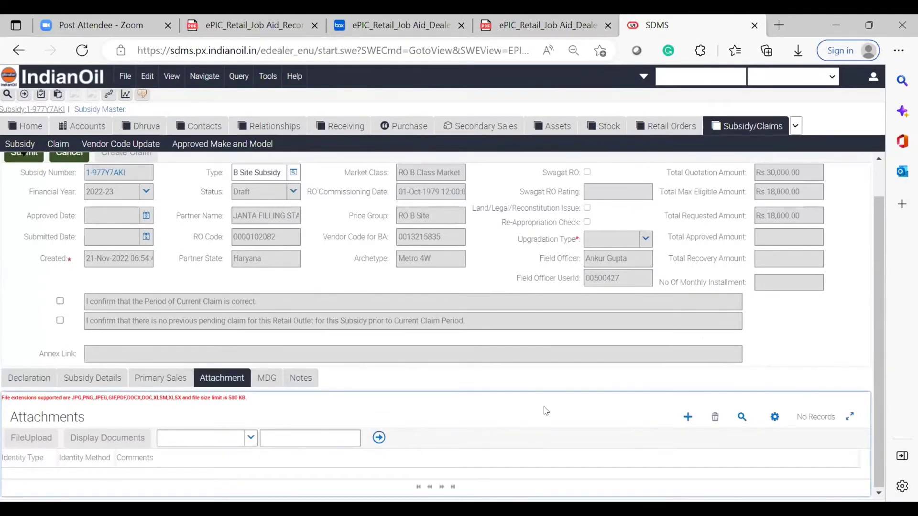
{"action": "left_click", "coordinate": [688, 417]}
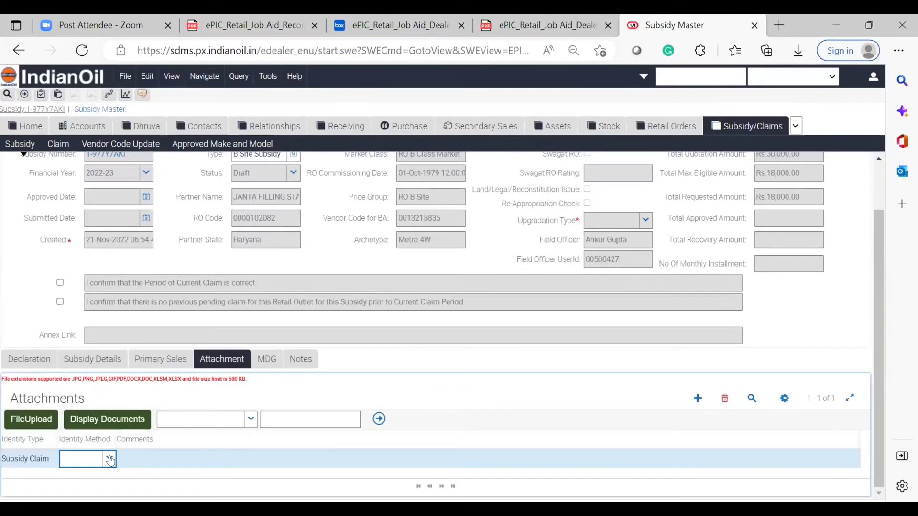
{"action": "left_click", "coordinate": [110, 460]}
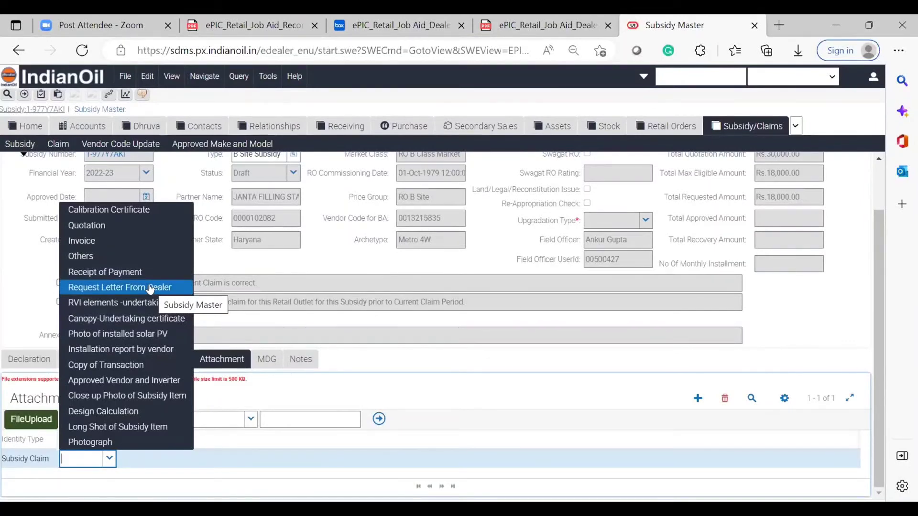
{"action": "left_click", "coordinate": [122, 225]}
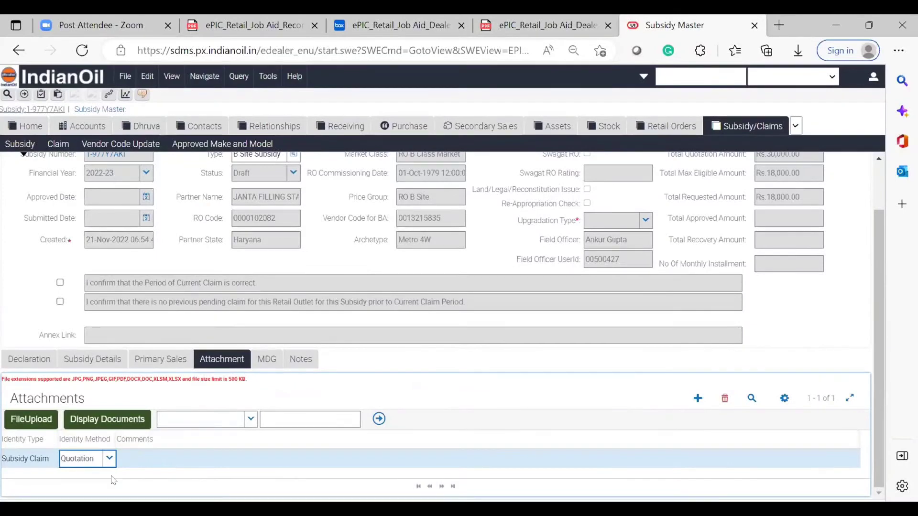
{"action": "left_click", "coordinate": [696, 400]}
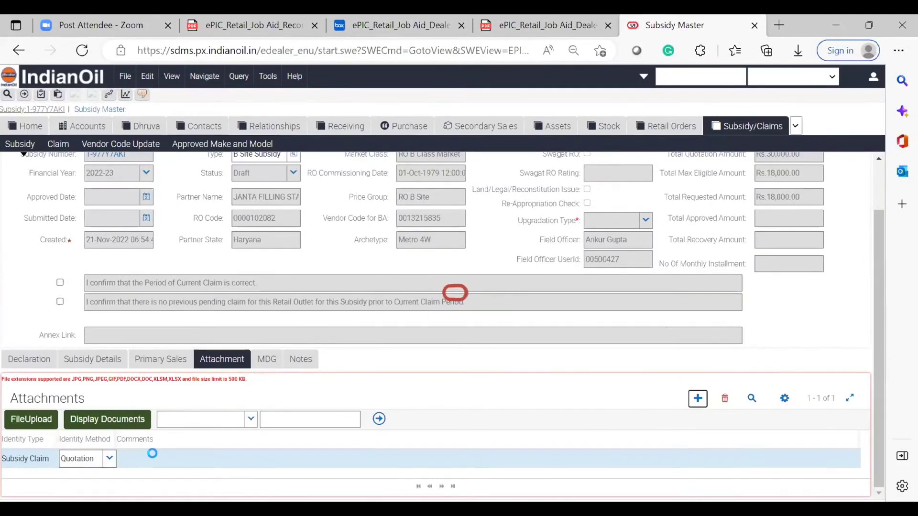
{"action": "left_click", "coordinate": [109, 458]}
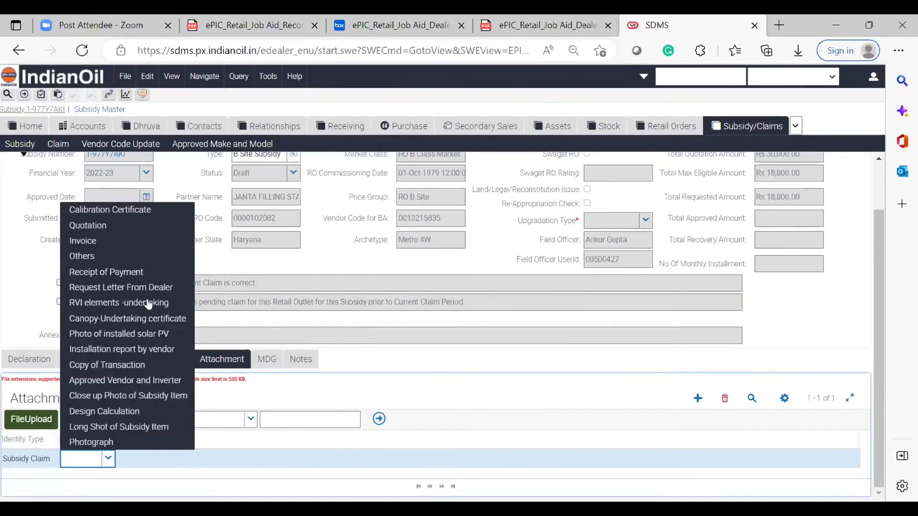
{"action": "left_click", "coordinate": [133, 228]}
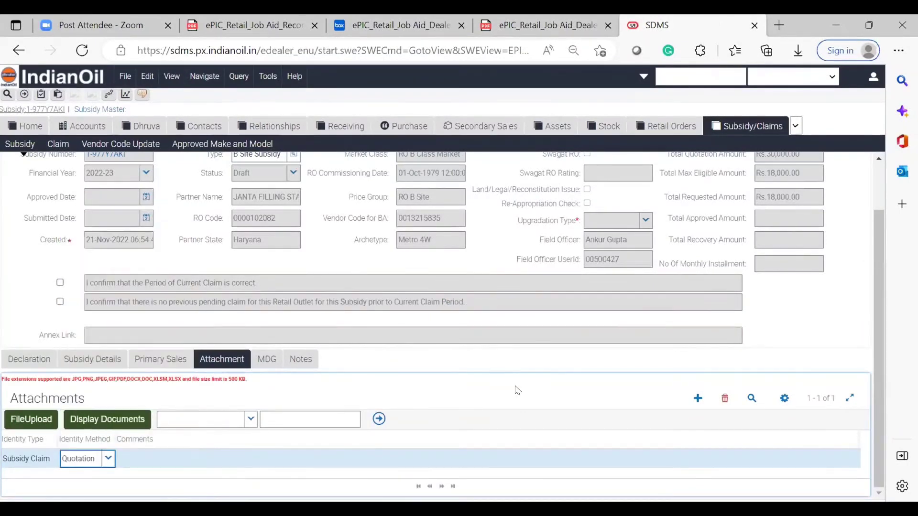
Add another attachment record with Request Letter From Dealer as its Identity Method
{"action": "left_click", "coordinate": [691, 391]}
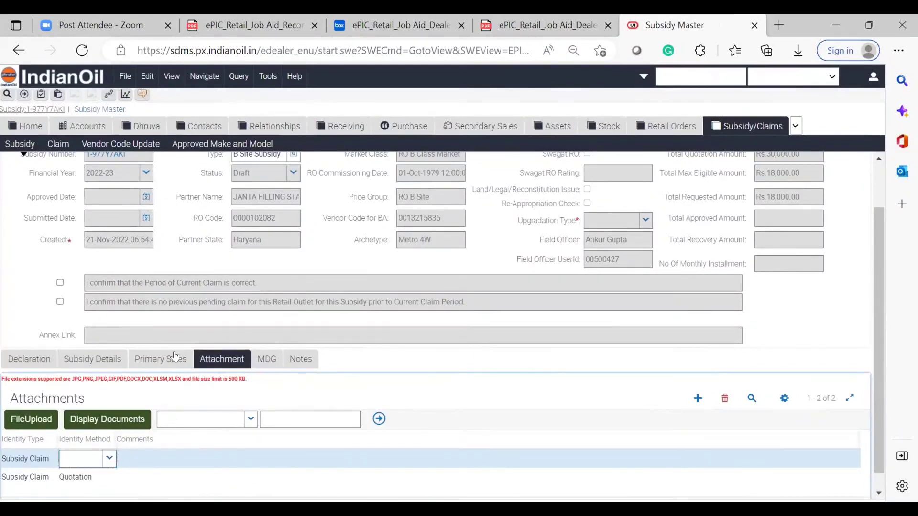
{"action": "left_click", "coordinate": [108, 459]}
{"action": "left_click", "coordinate": [177, 286]}
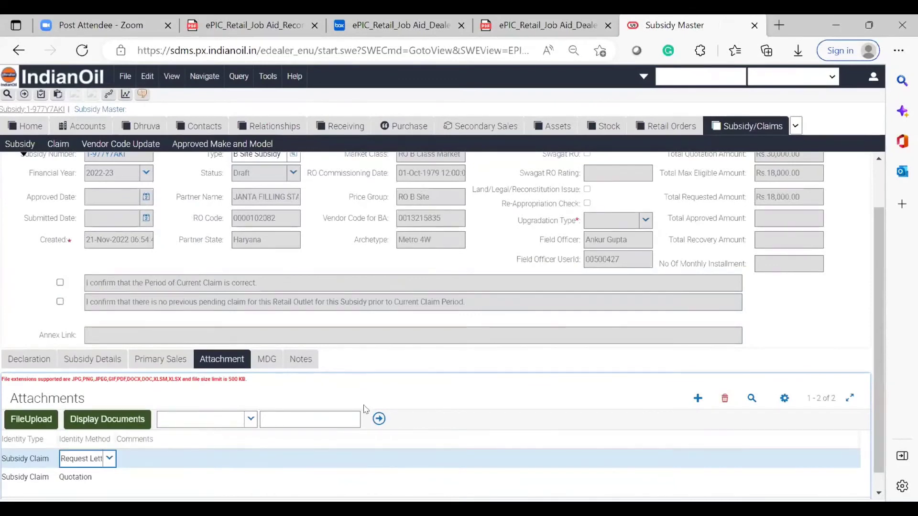
Add a third attachment record with Others as its Identity Method and delete that record again
{"action": "left_click", "coordinate": [697, 398]}
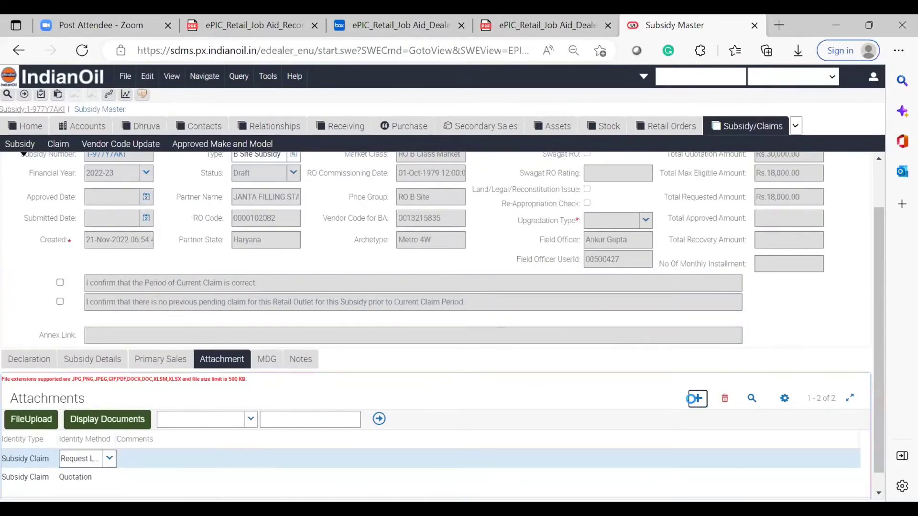
{"action": "left_click", "coordinate": [109, 458]}
{"action": "scroll", "coordinate": [107, 375], "scroll_direction": "down", "scroll_amount": 1}
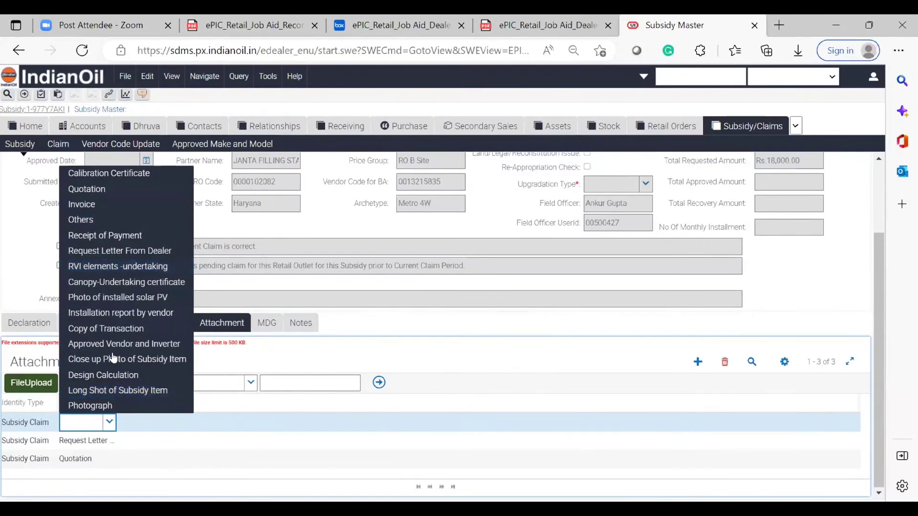
{"action": "left_click", "coordinate": [130, 220]}
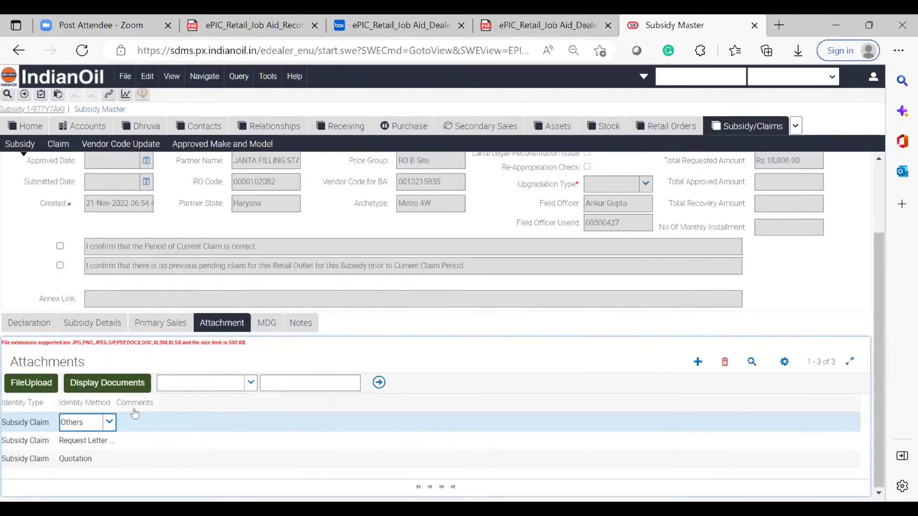
{"action": "left_click", "coordinate": [725, 363]}
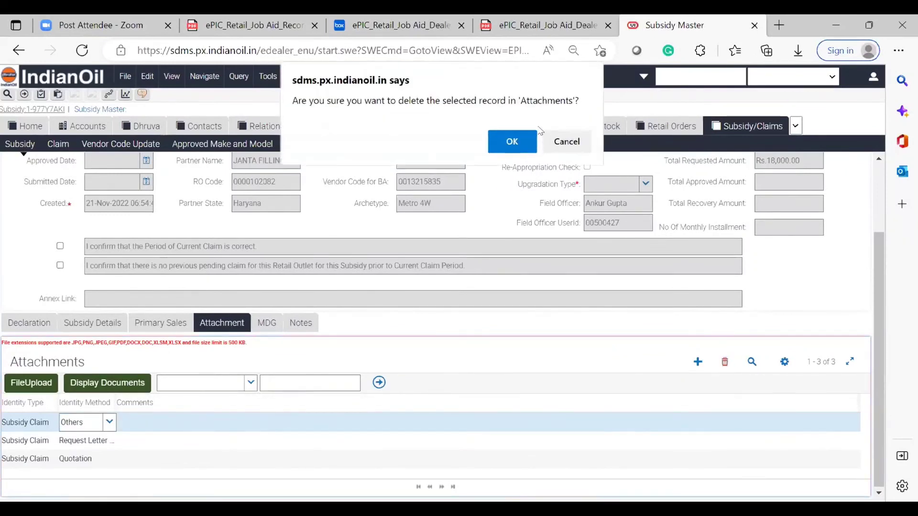
{"action": "left_click", "coordinate": [511, 139]}
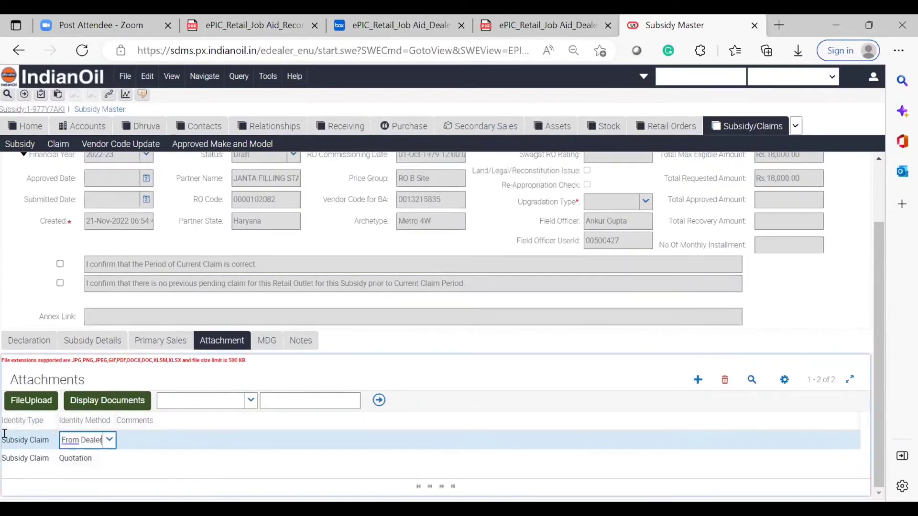
Select the Quotation attachment record and widen the Identity Method column to fit the full names
{"action": "left_click", "coordinate": [22, 457]}
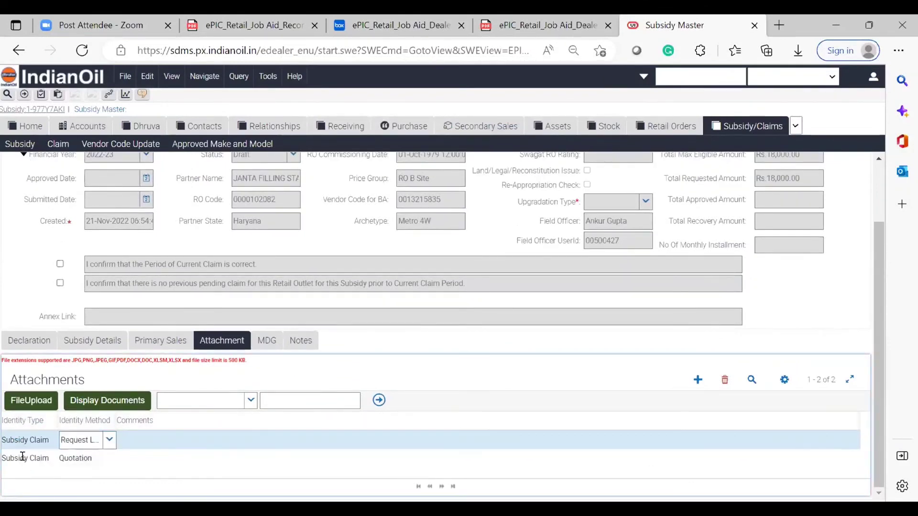
{"action": "left_click", "coordinate": [30, 402]}
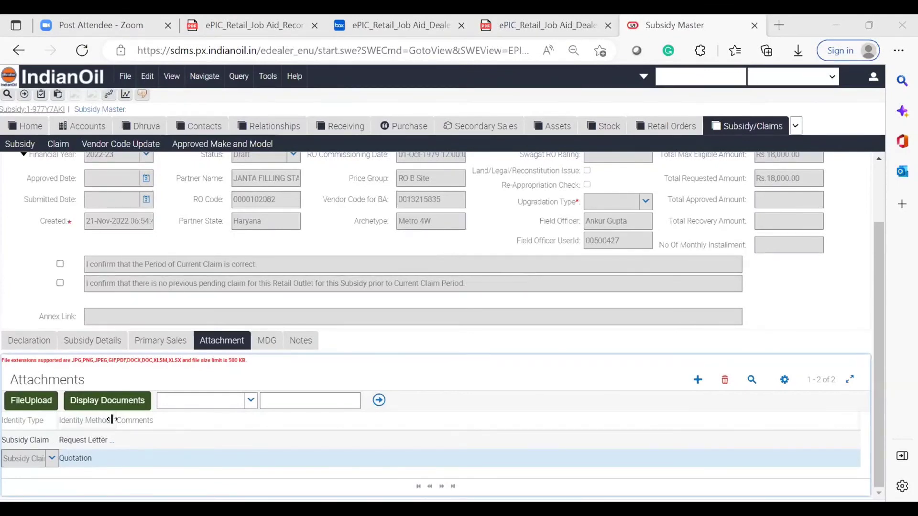
{"action": "left_click_drag", "start_coordinate": [112, 419], "coordinate": [165, 419]}
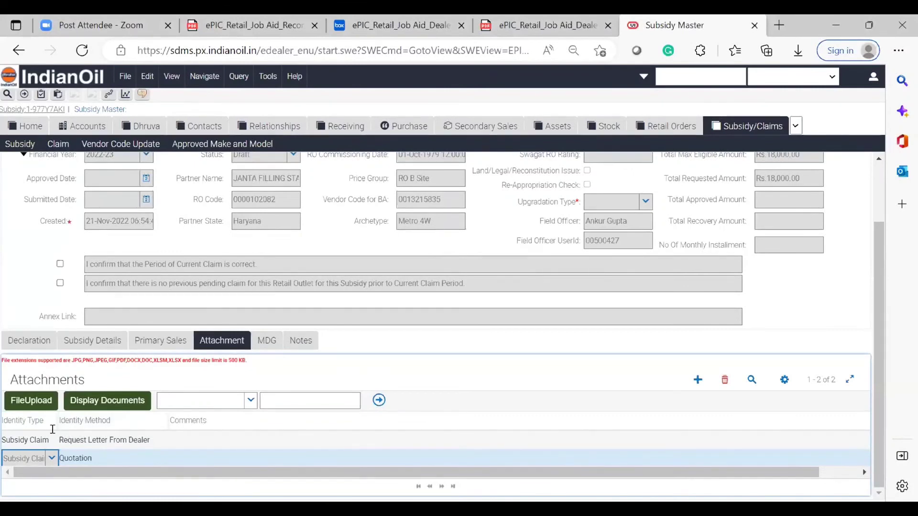
Open the file upload for the Quotation attachment, browse the Downloads folder and cancel the upload
{"action": "left_click", "coordinate": [31, 401]}
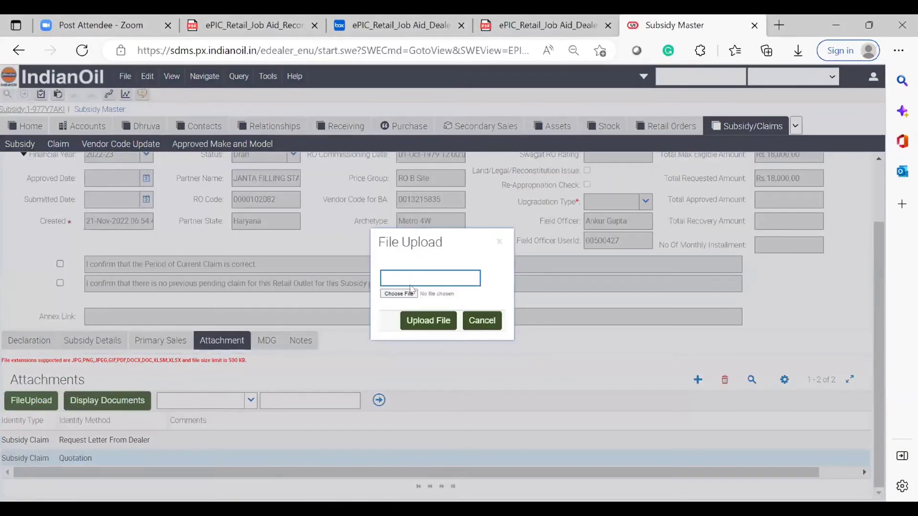
{"action": "left_click", "coordinate": [410, 291]}
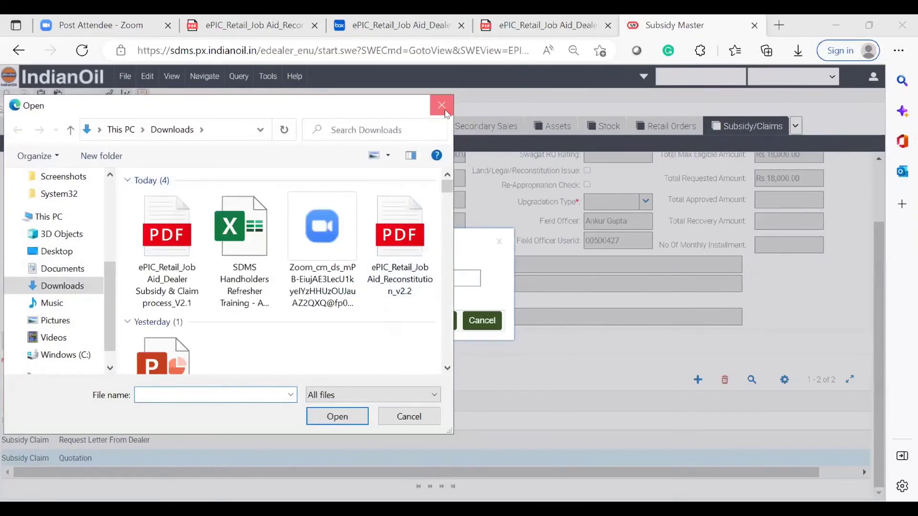
{"action": "left_click", "coordinate": [443, 107]}
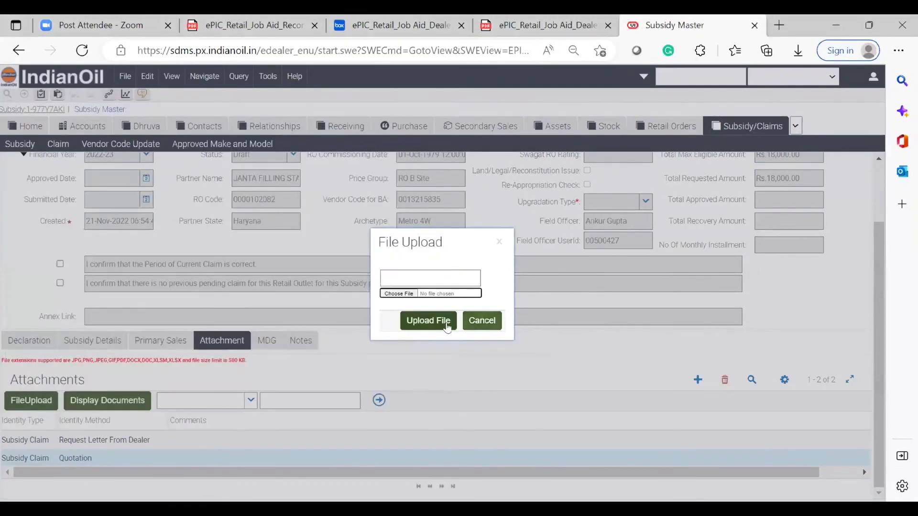
{"action": "left_click", "coordinate": [479, 317]}
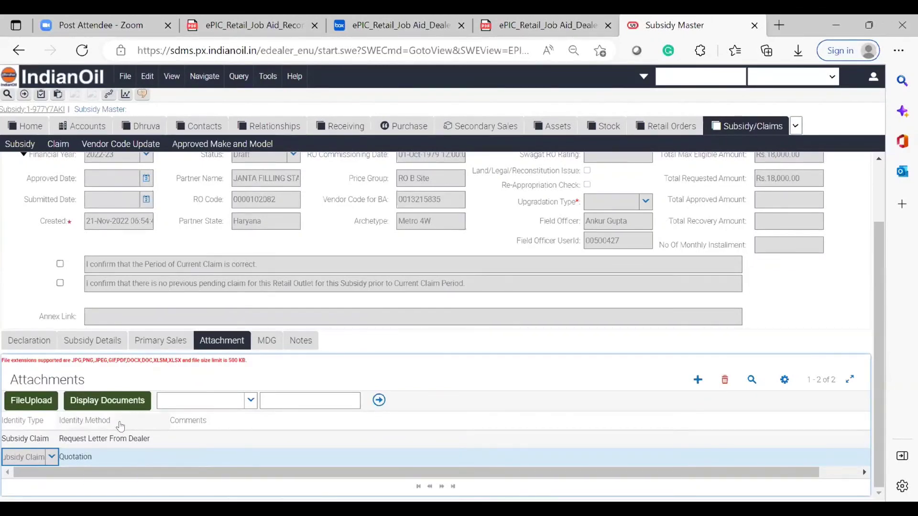
Display the uploaded documents list for the Quotation record and for the Request Letter From Dealer record
{"action": "left_click", "coordinate": [121, 405]}
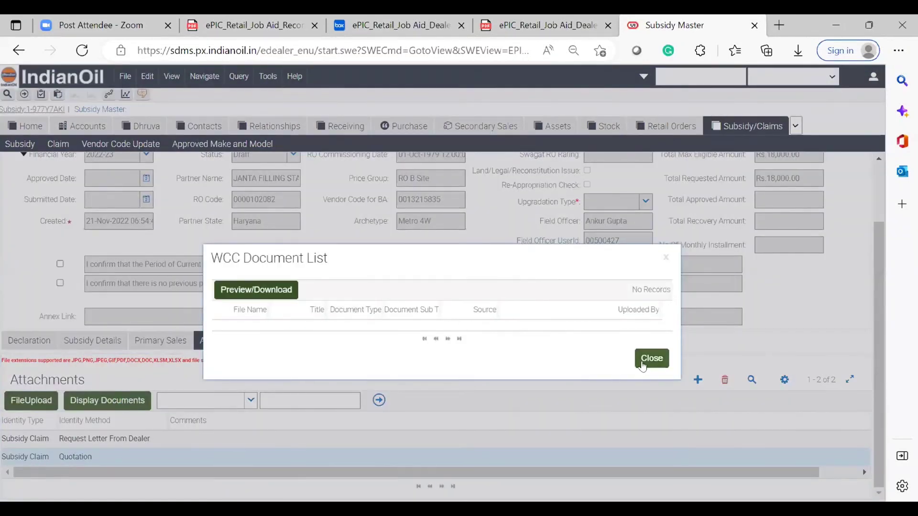
{"action": "left_click", "coordinate": [642, 366]}
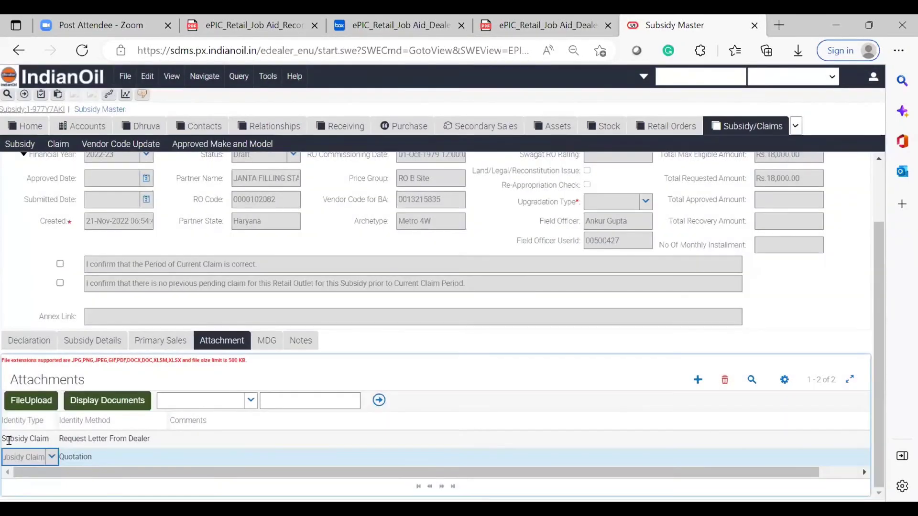
{"action": "left_click", "coordinate": [10, 438]}
{"action": "left_click", "coordinate": [127, 399]}
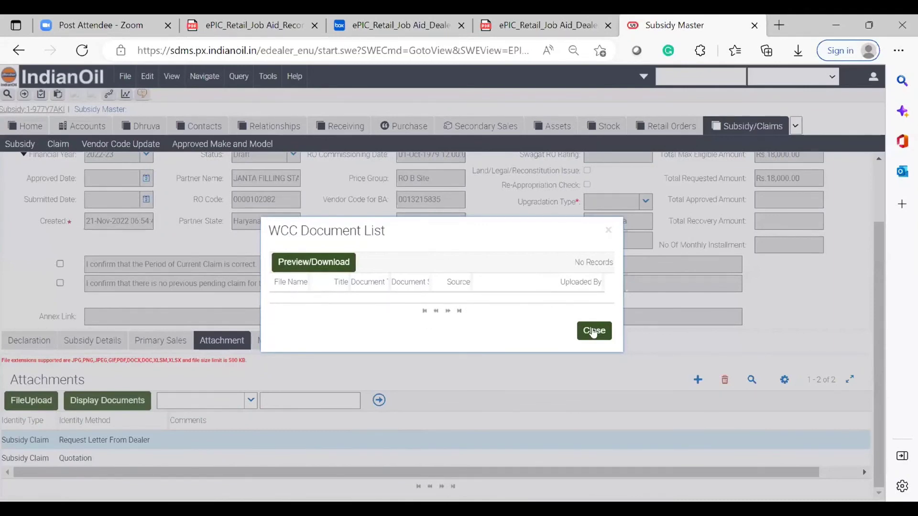
{"action": "left_click", "coordinate": [591, 333]}
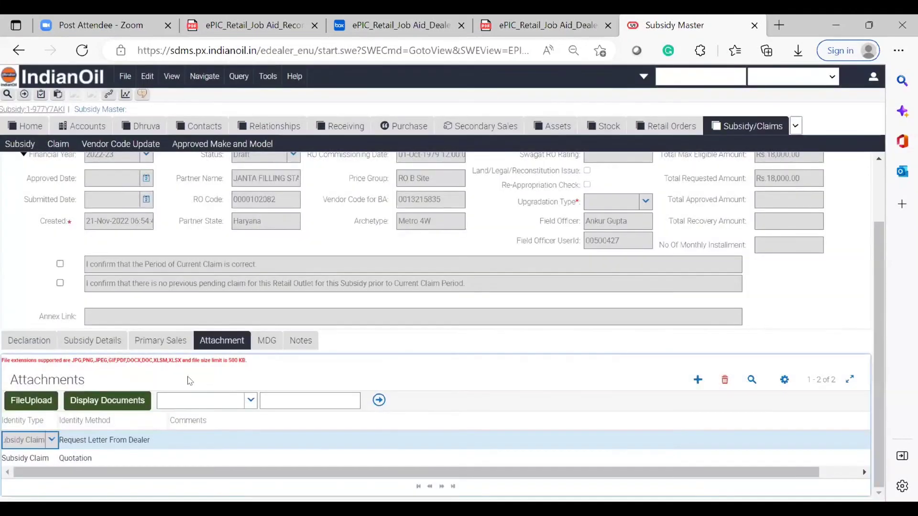
Review the subsidy request header, the Computer item's details and the attachment records before submission
{"action": "scroll", "coordinate": [148, 459], "scroll_direction": "up", "scroll_amount": 2}
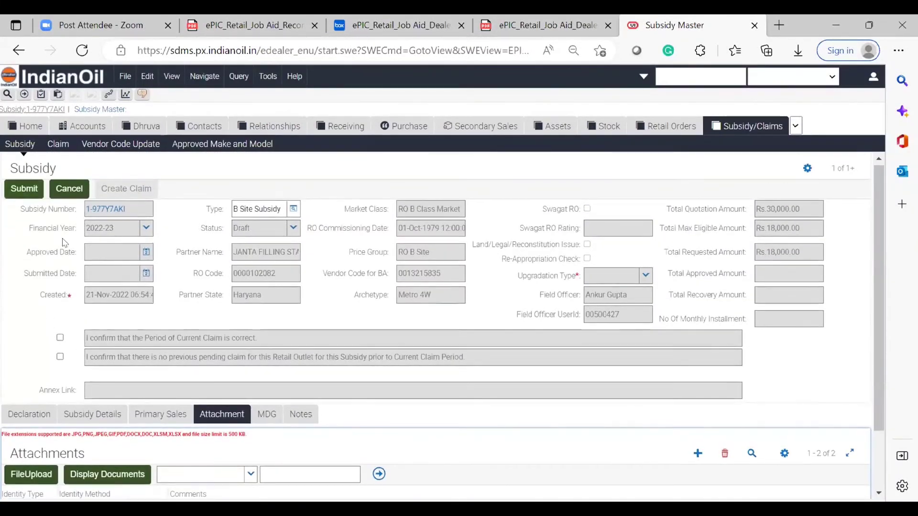
{"action": "scroll", "coordinate": [148, 366], "scroll_direction": "down", "scroll_amount": 2}
{"action": "scroll", "coordinate": [148, 342], "scroll_direction": "up", "scroll_amount": 2}
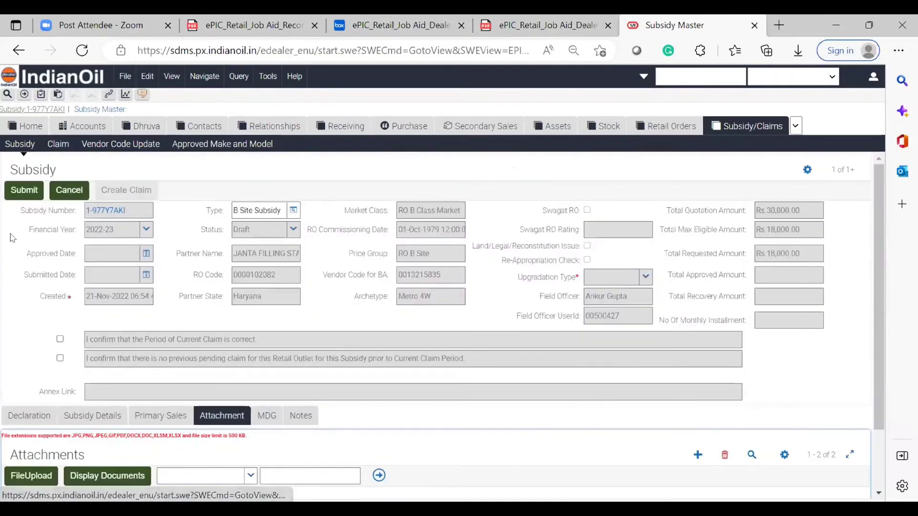
{"action": "scroll", "coordinate": [147, 321], "scroll_direction": "down", "scroll_amount": 2}
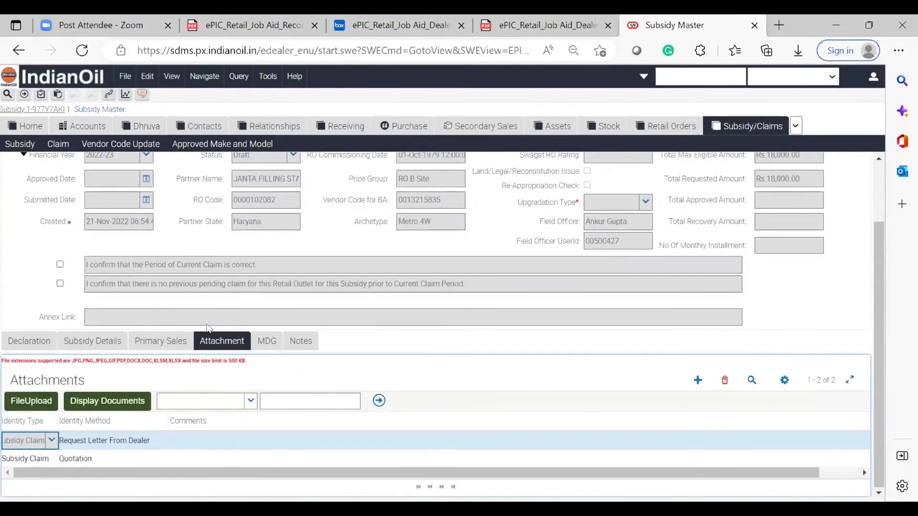
{"action": "left_click", "coordinate": [86, 340]}
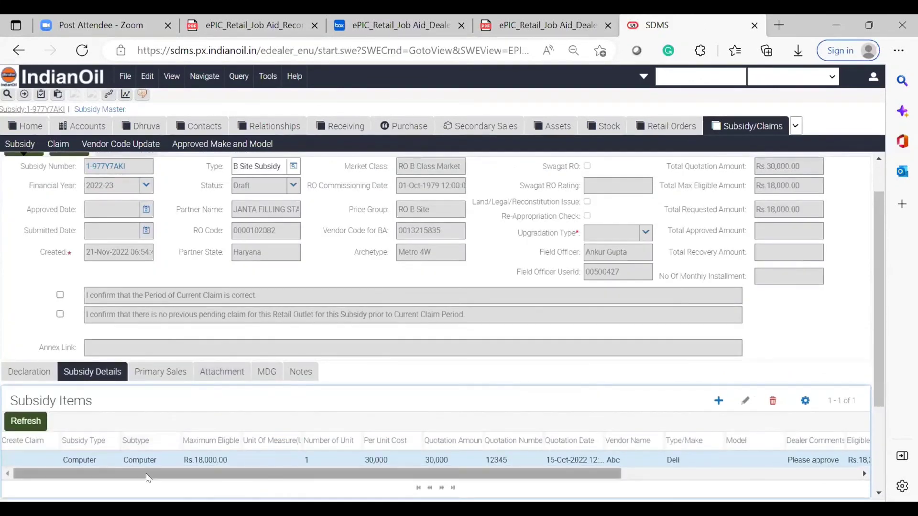
{"action": "left_click_drag", "start_coordinate": [221, 473], "coordinate": [87, 471]}
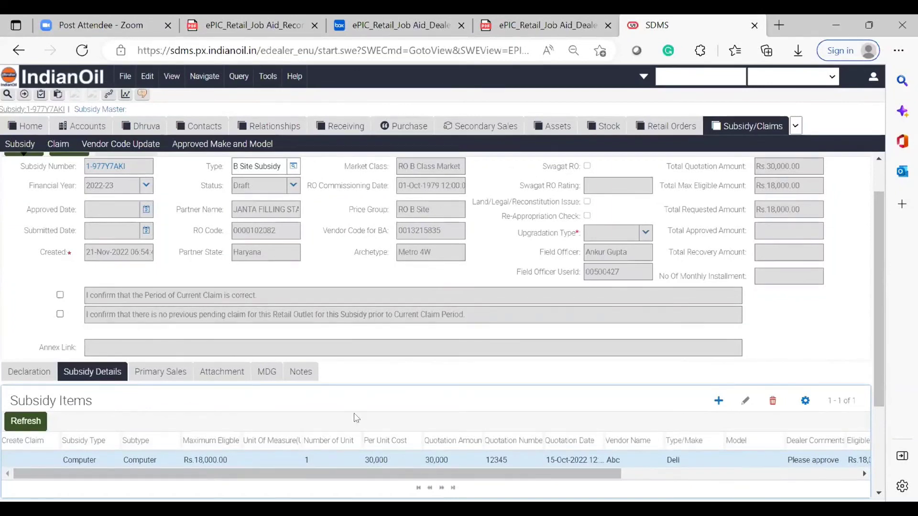
{"action": "scroll", "coordinate": [356, 418], "scroll_direction": "up", "scroll_amount": 1}
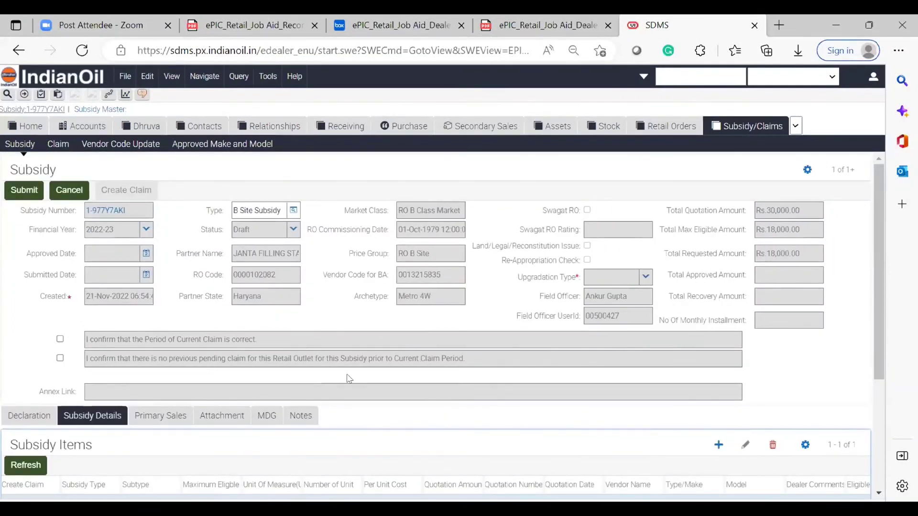
{"action": "left_click", "coordinate": [225, 415]}
{"action": "scroll", "coordinate": [105, 343], "scroll_direction": "up", "scroll_amount": 2}
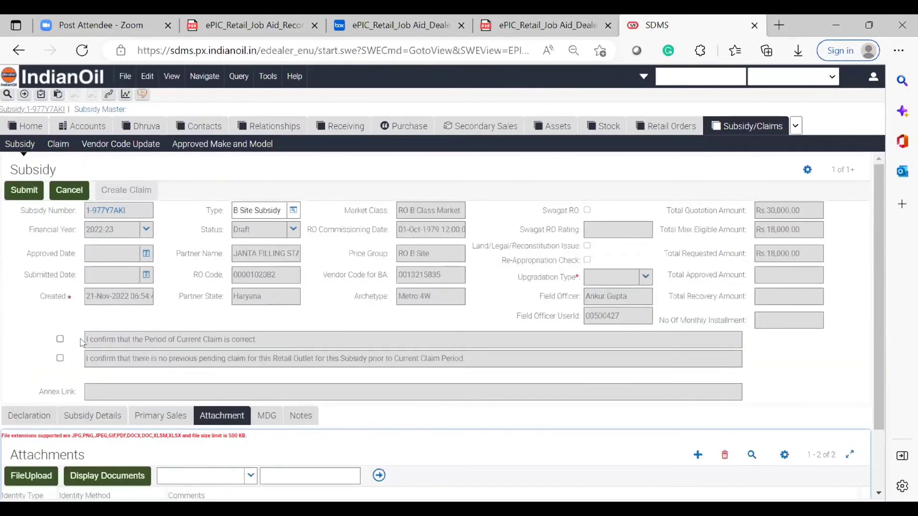